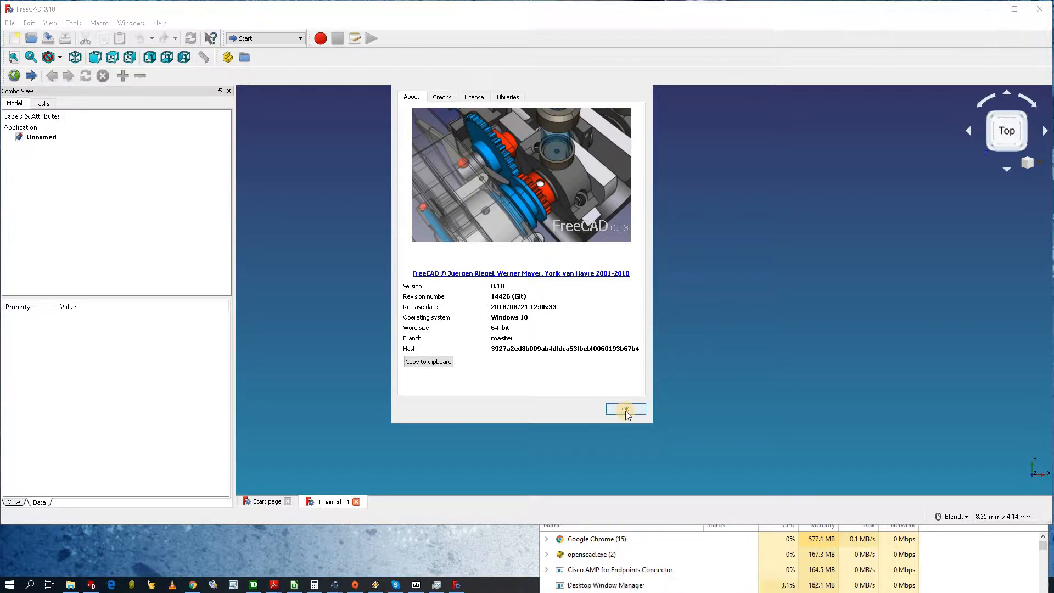
Step: Close the About dialog and import freecadplate.stl from the openscadfiles folder into the empty document, listing all file types
left_click(625, 410)
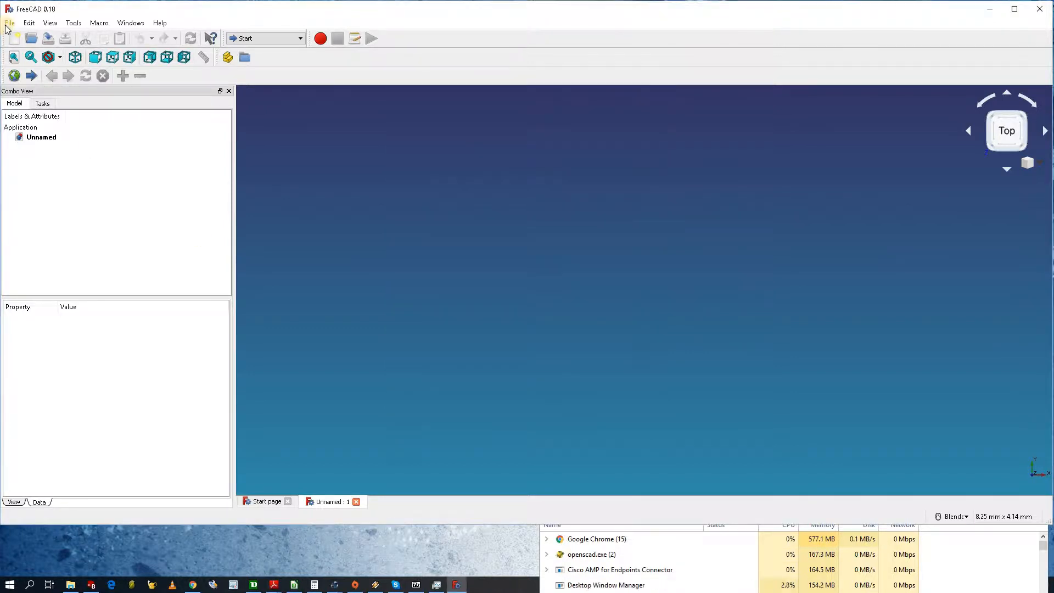
left_click(10, 23)
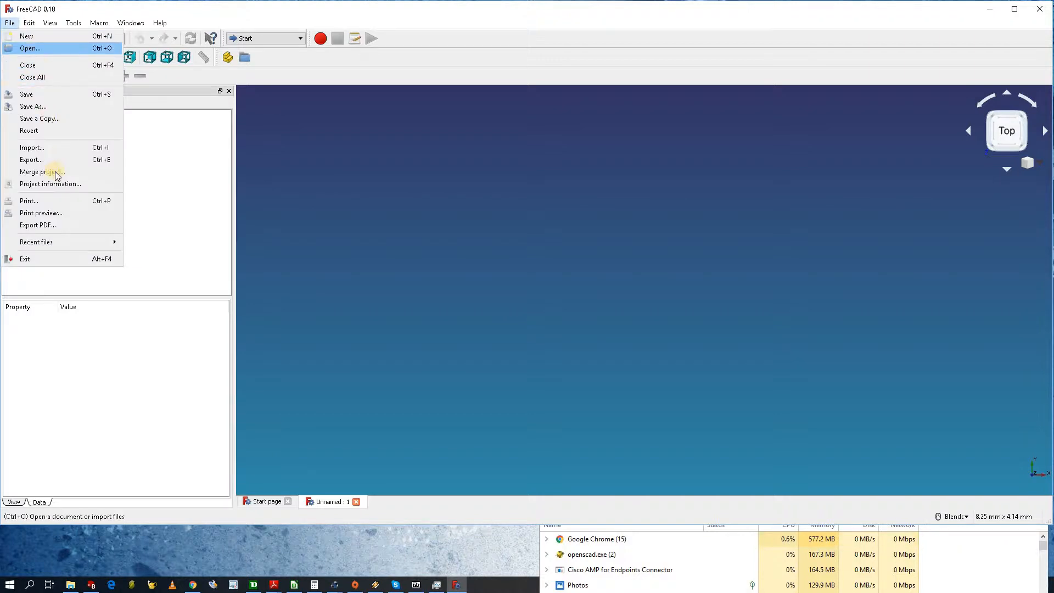
left_click(50, 148)
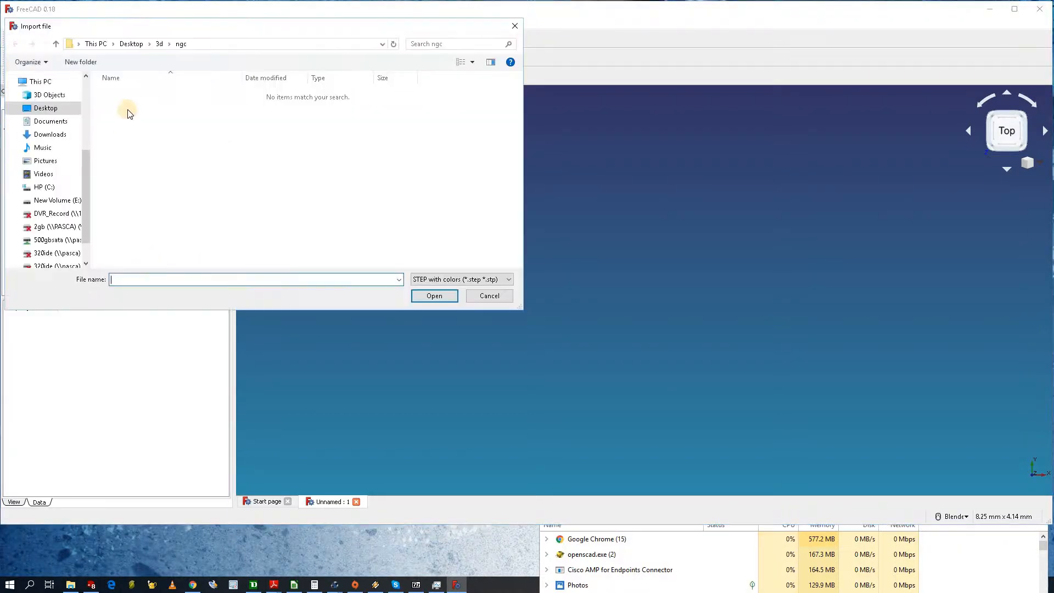
left_click(160, 44)
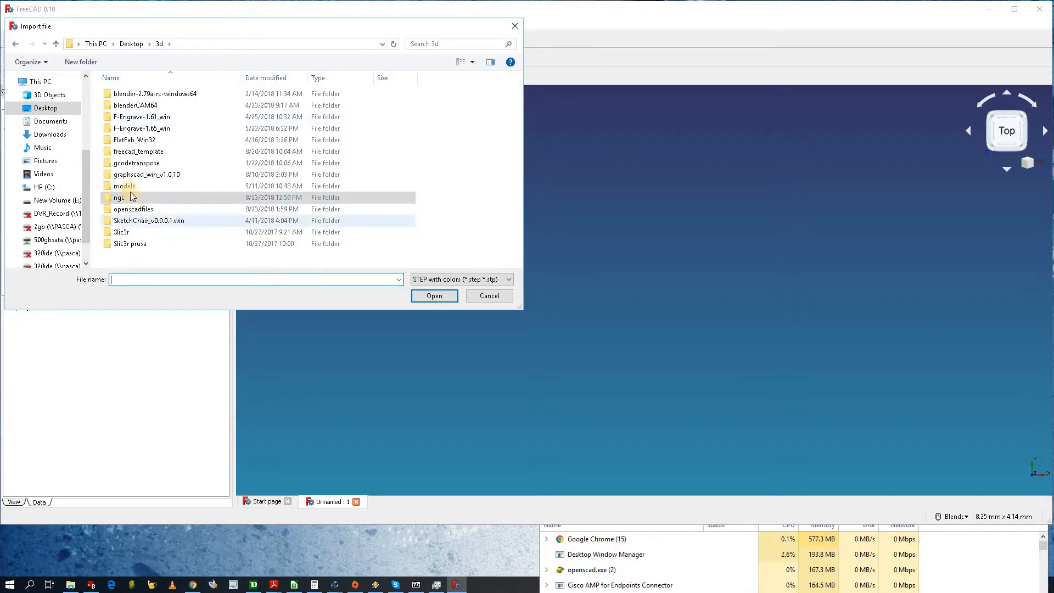
double_click(134, 208)
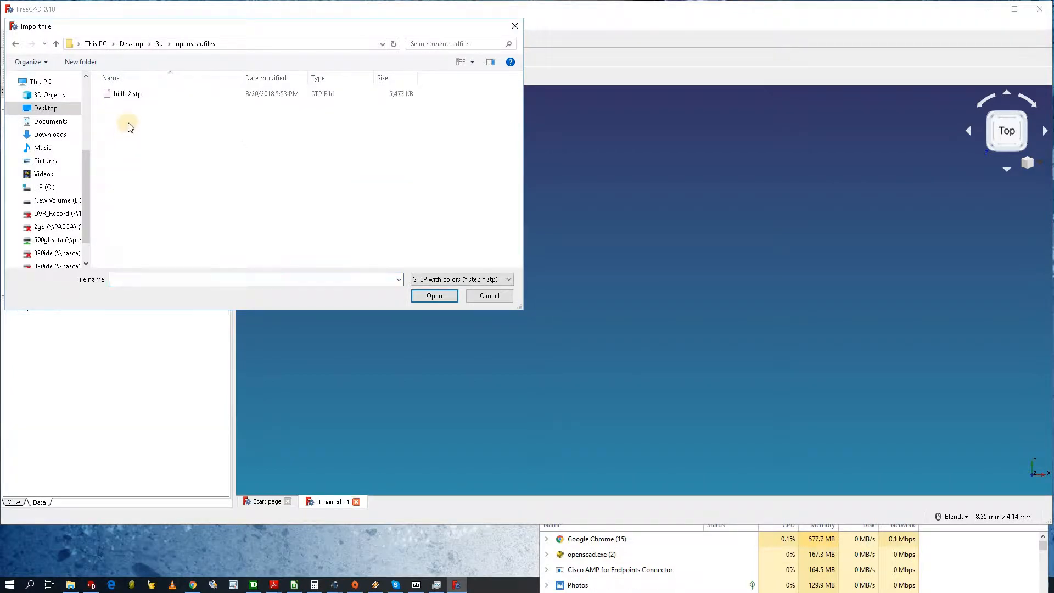
left_click(435, 278)
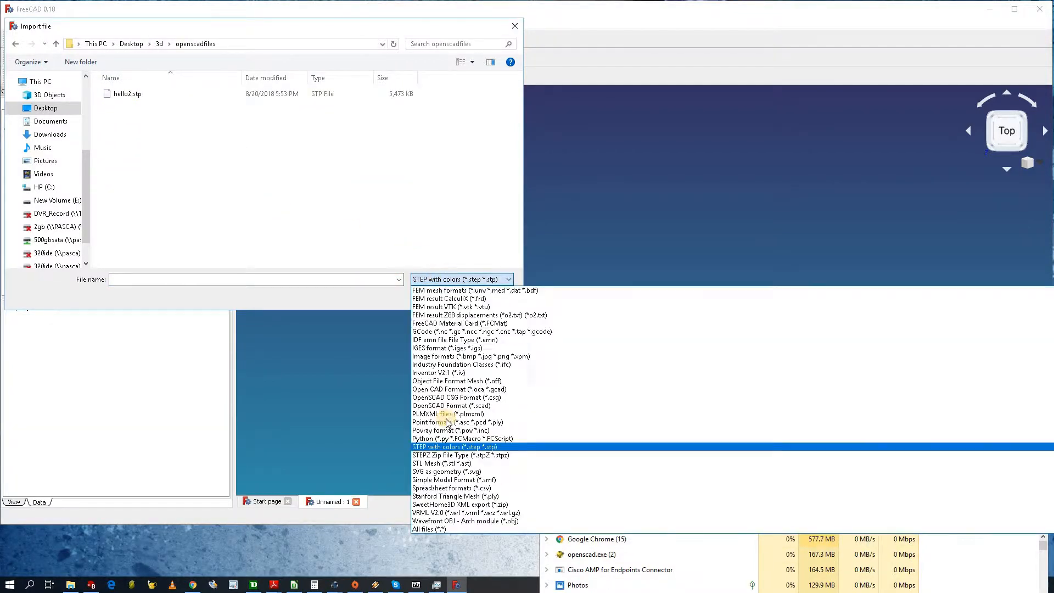
left_click(447, 529)
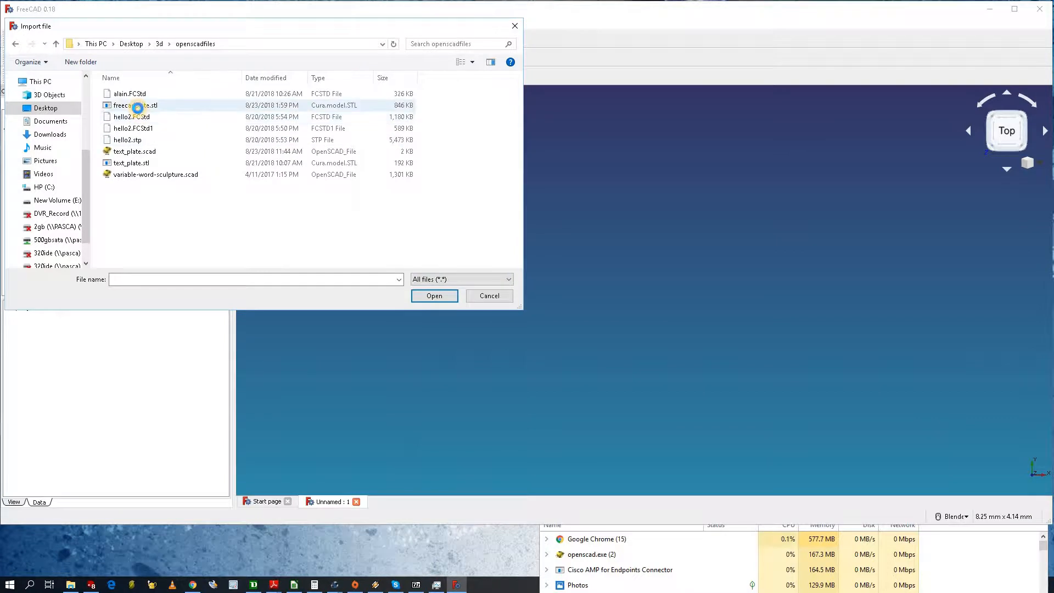
double_click(141, 108)
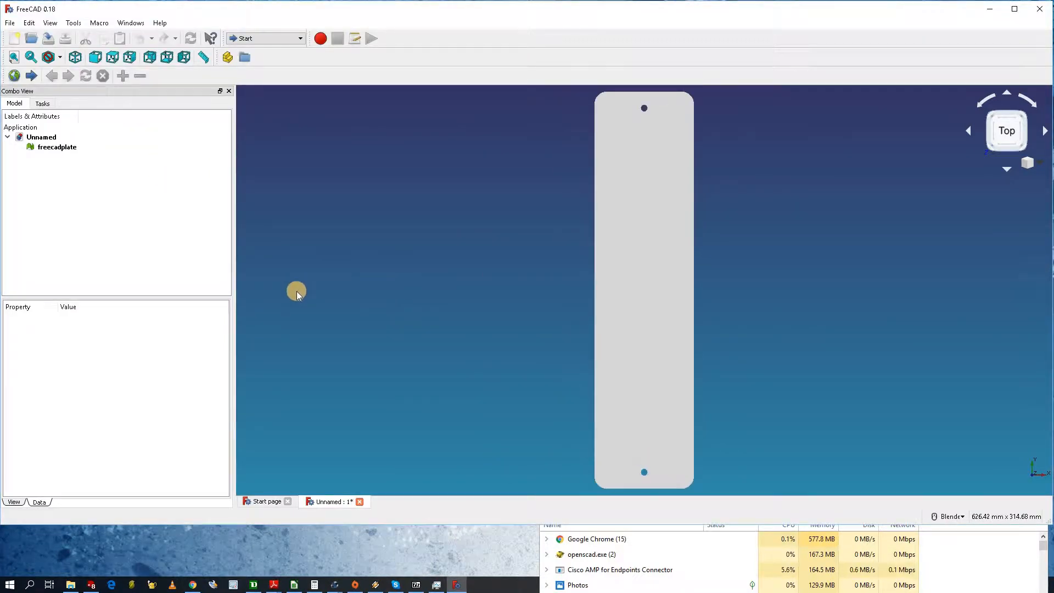
Step: Switch to the Part workbench
left_click(258, 37)
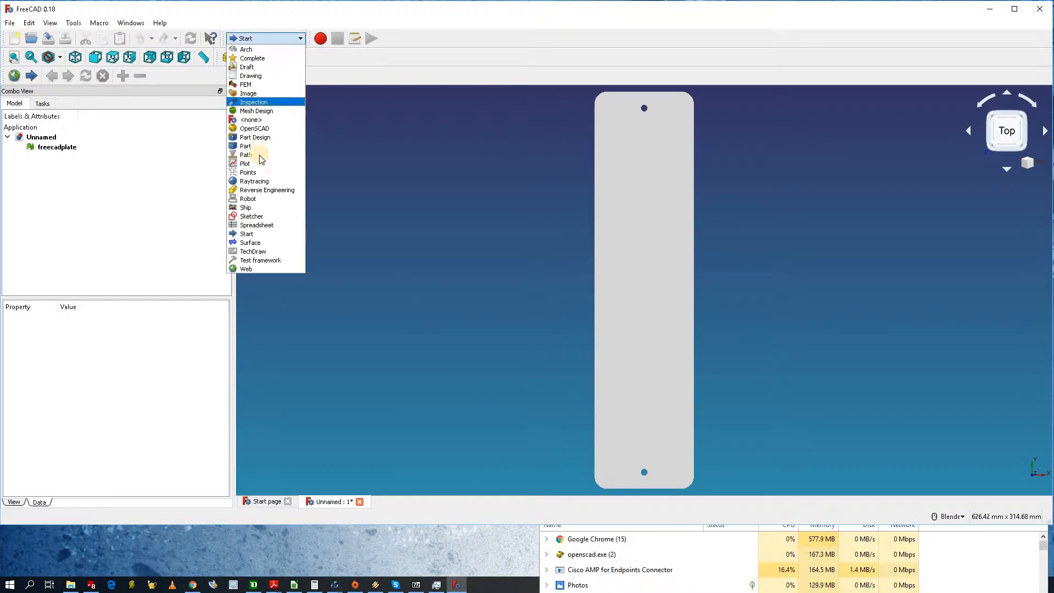
left_click(258, 154)
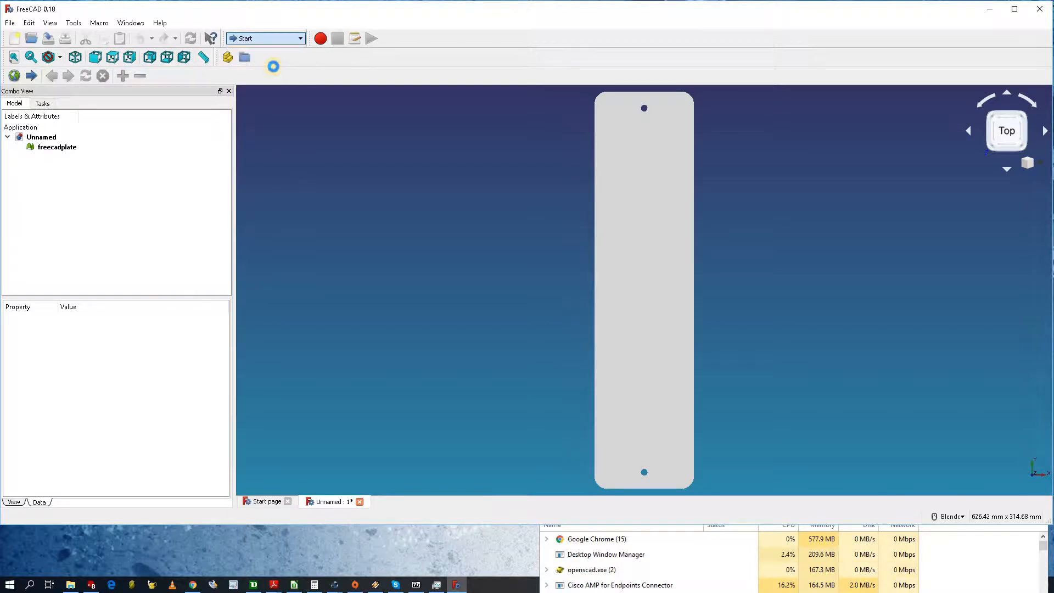
left_click(274, 38)
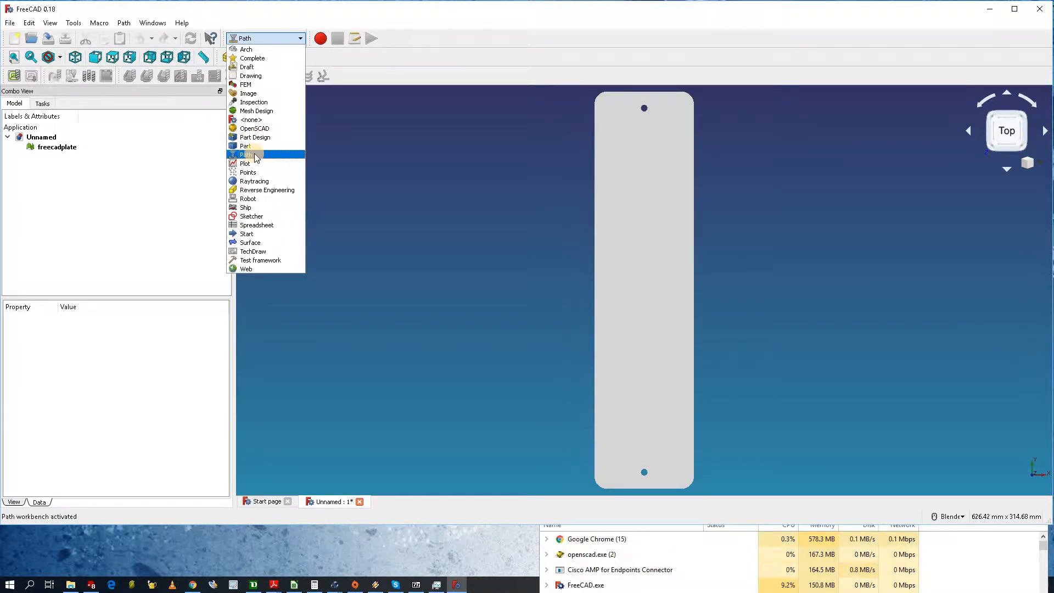
left_click(150, 29)
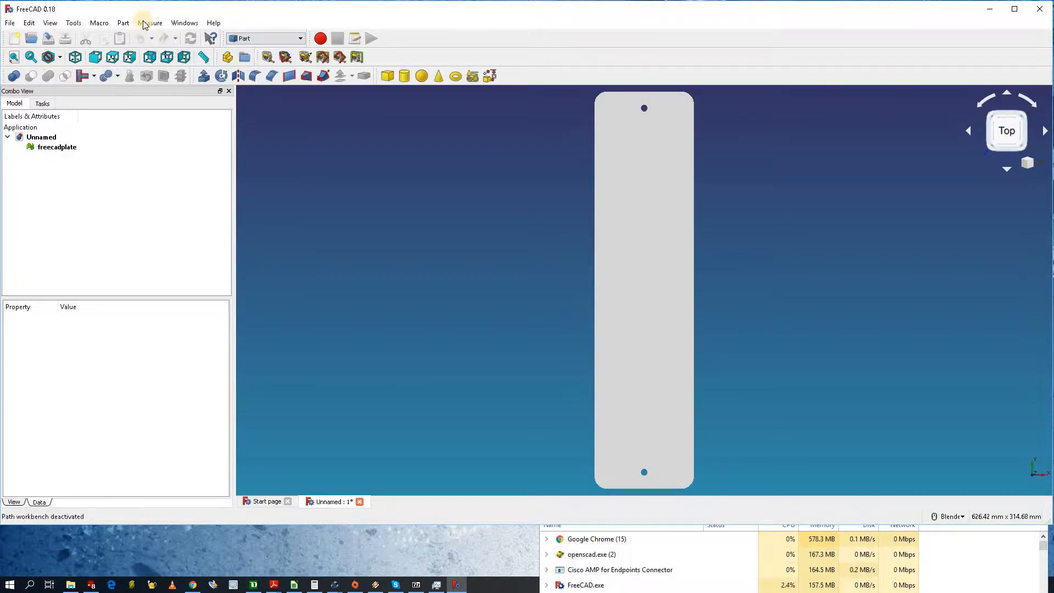
Step: Create a shape from the freecadplate mesh with a sewing tolerance of 0.10, and delete the original mesh
left_click(120, 23)
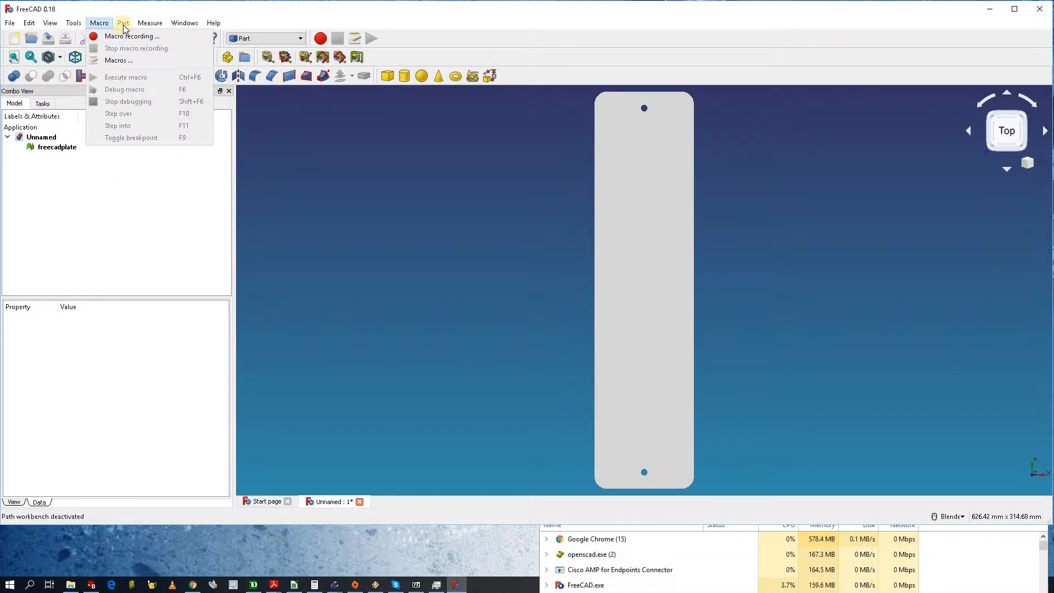
mouse_move(123, 23)
mouse_move(147, 85)
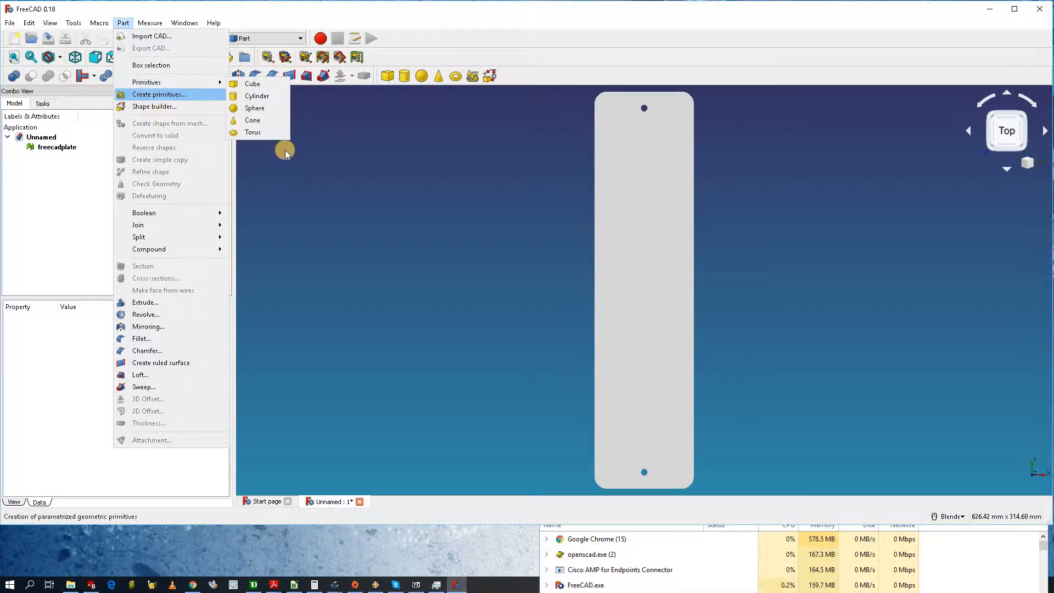
left_click(57, 146)
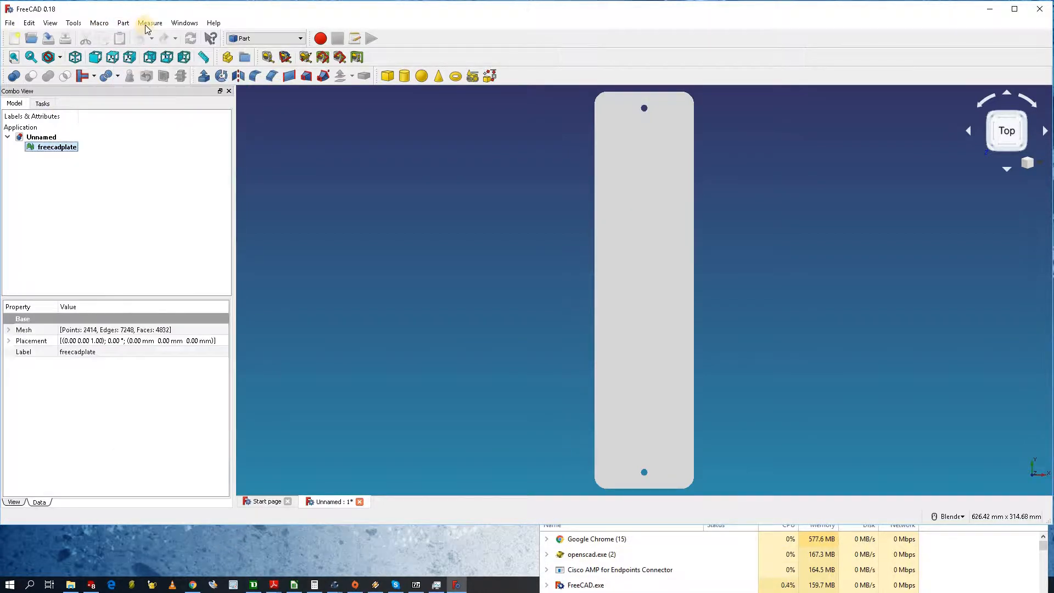
left_click(123, 23)
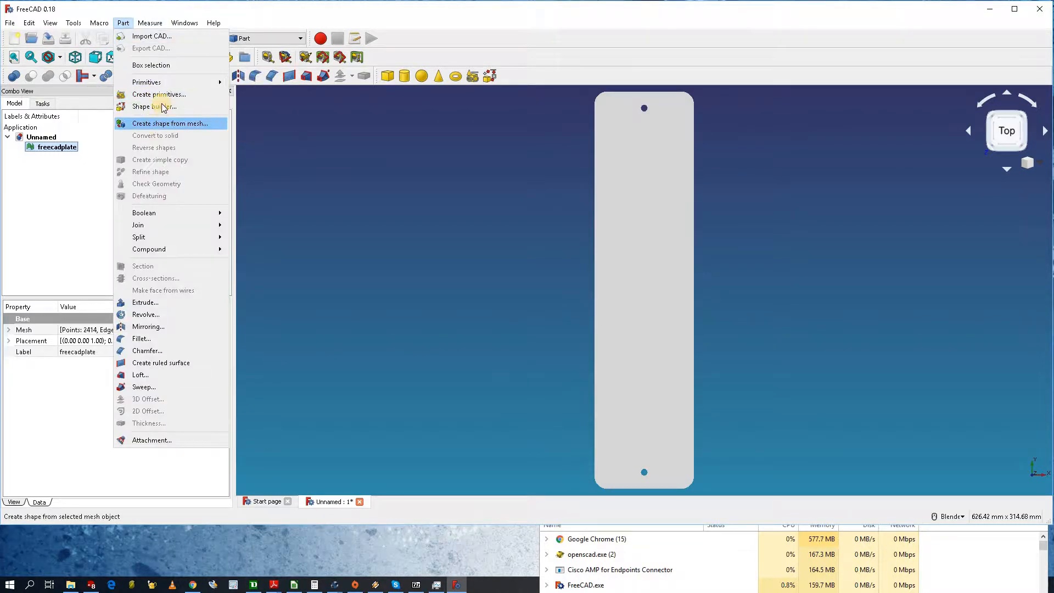
left_click(168, 123)
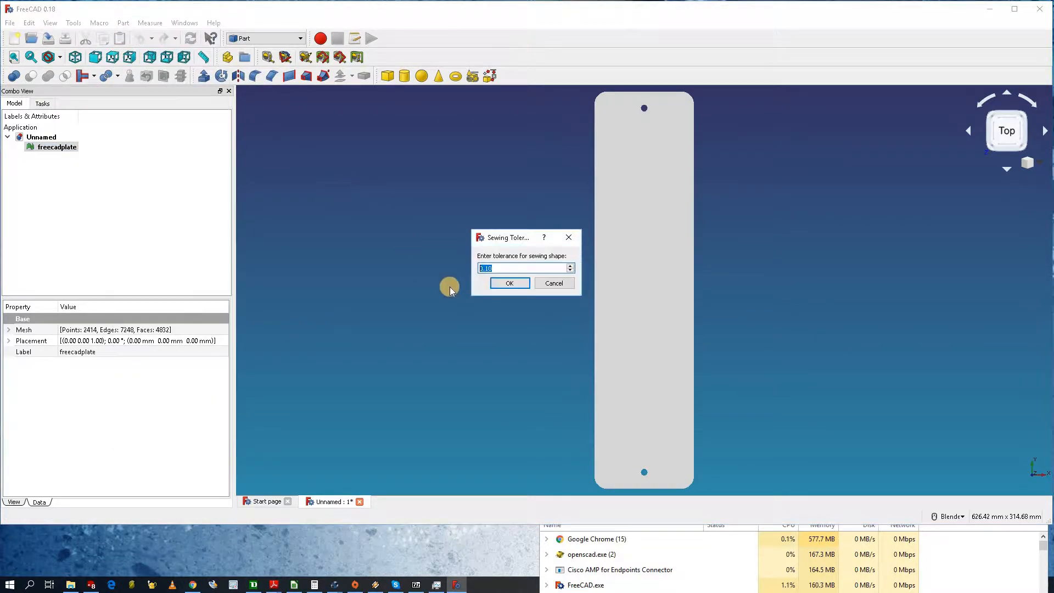
left_click(510, 283)
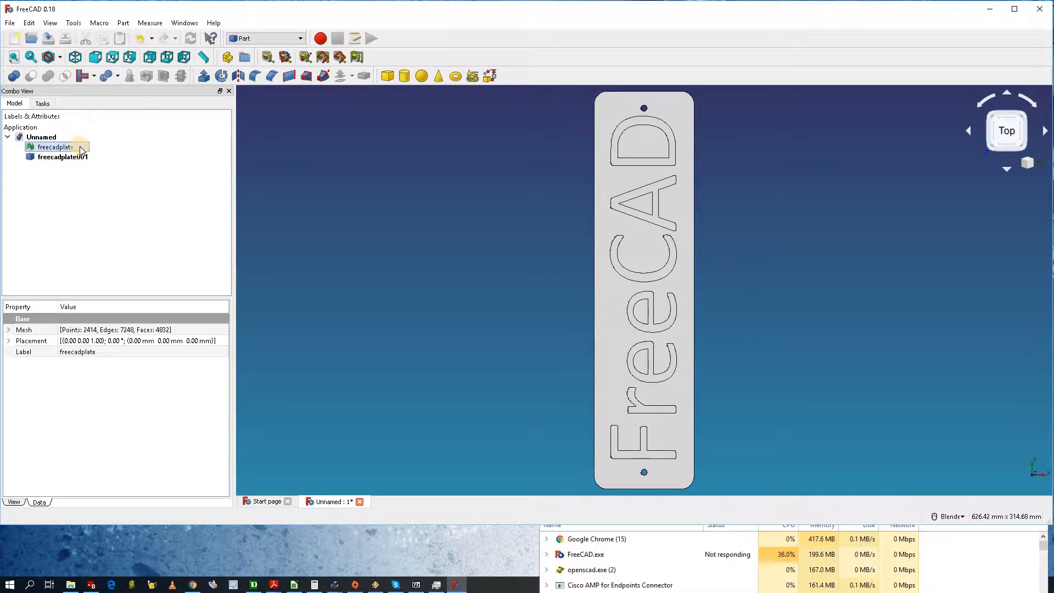
key("Delete")
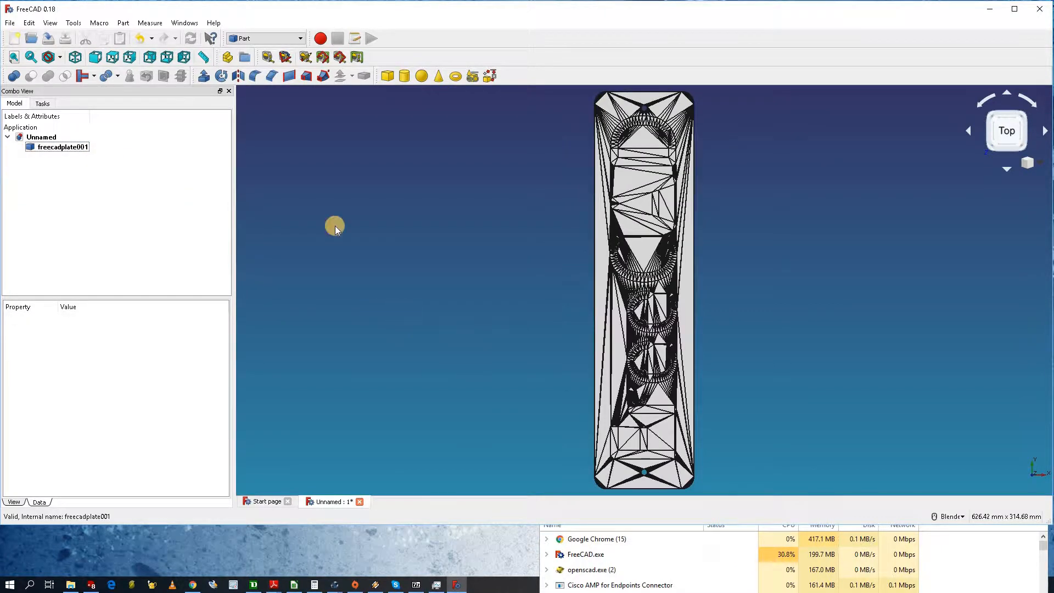
Step: Refine the freecadplate001 shape and remove the unrefined original
left_click(123, 23)
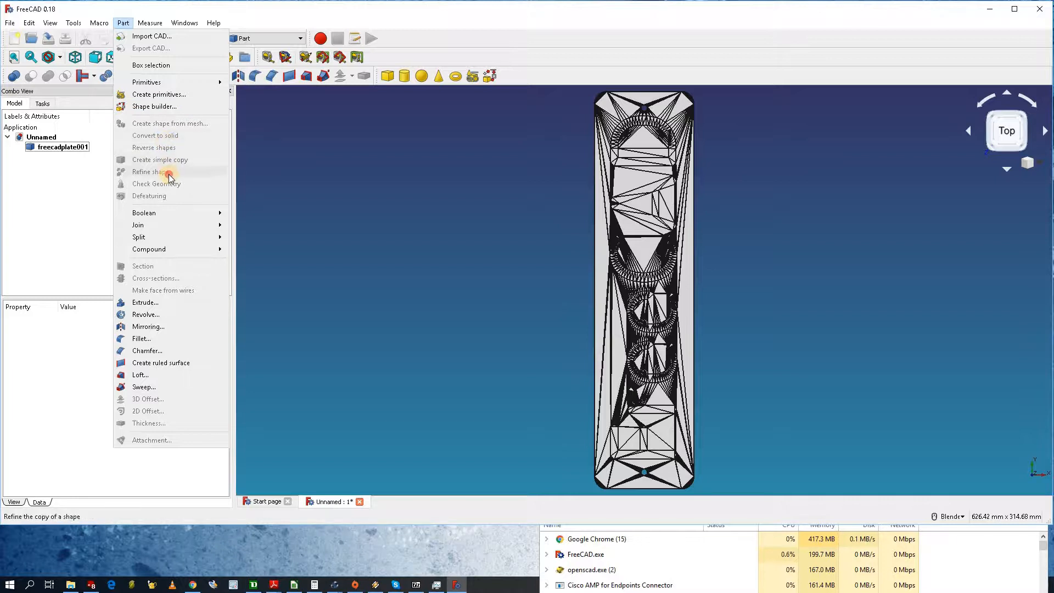
left_click(51, 149)
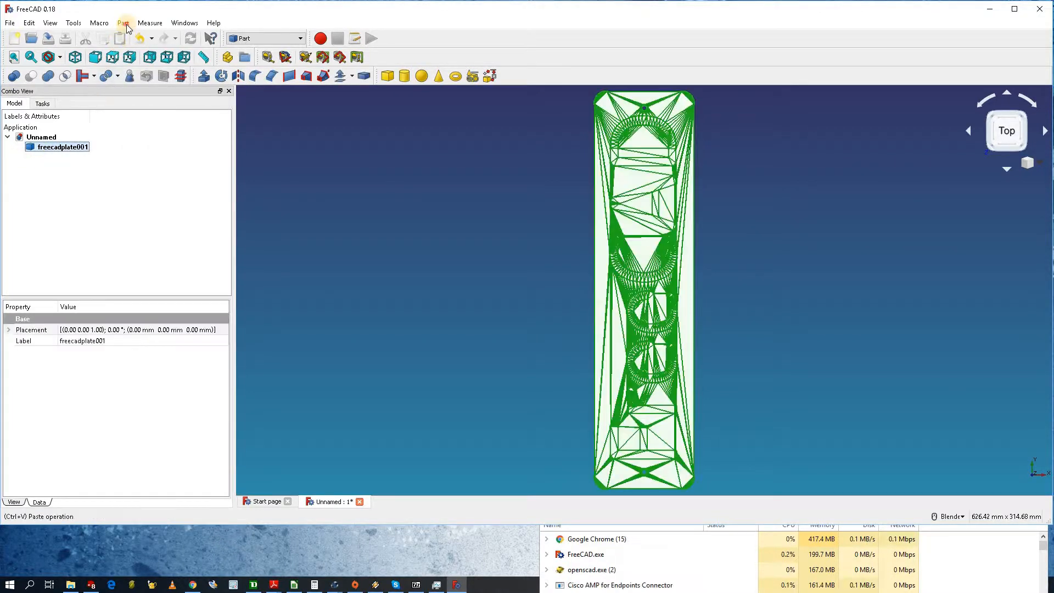
left_click(122, 22)
left_click(158, 168)
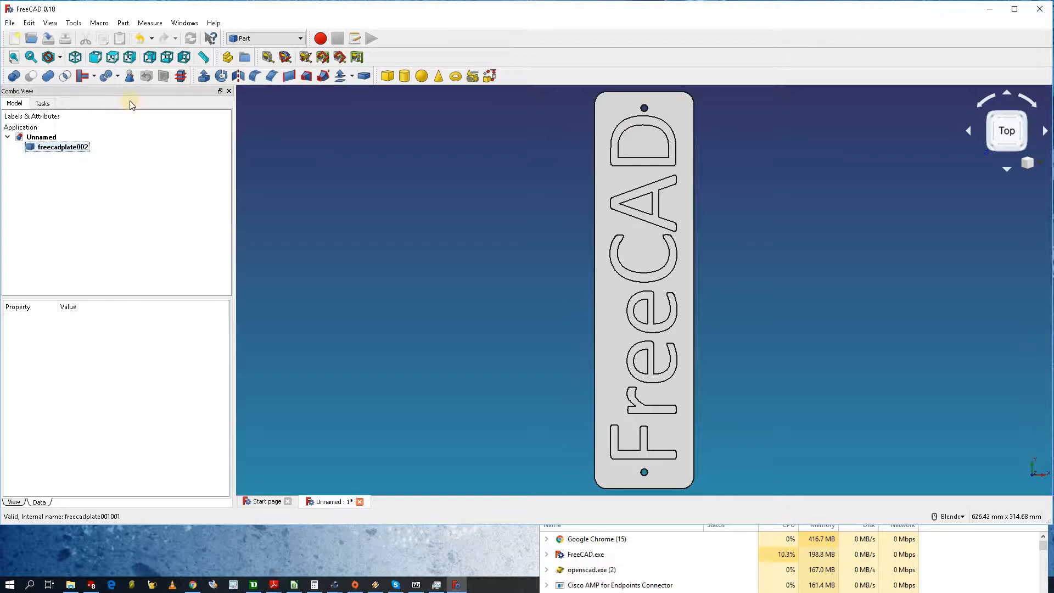
Step: Convert the refined plate shape to a solid and delete the source shape
left_click(123, 23)
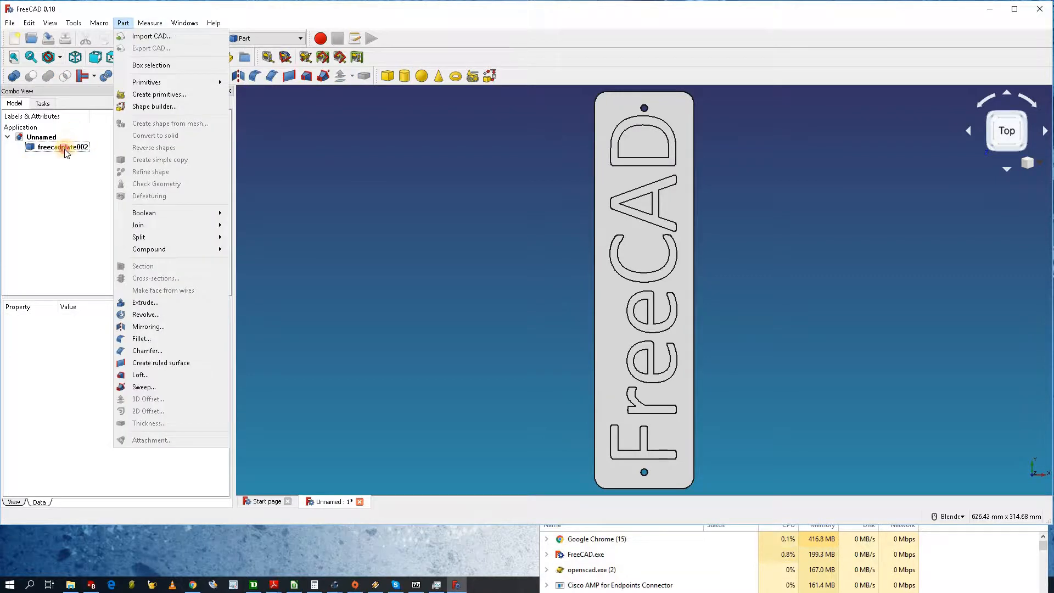
left_click(64, 147)
left_click(123, 22)
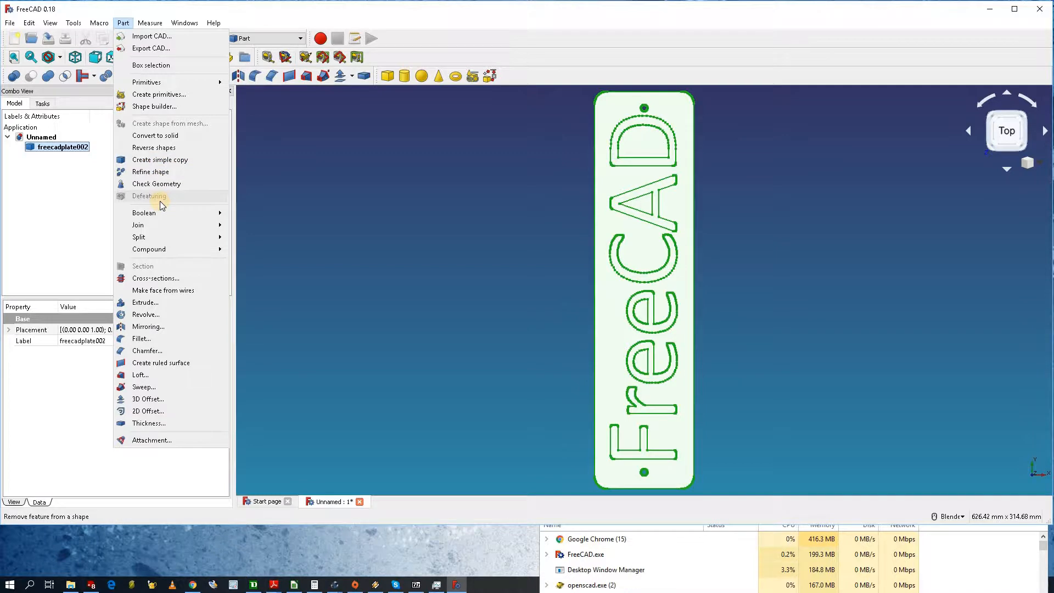
left_click(167, 136)
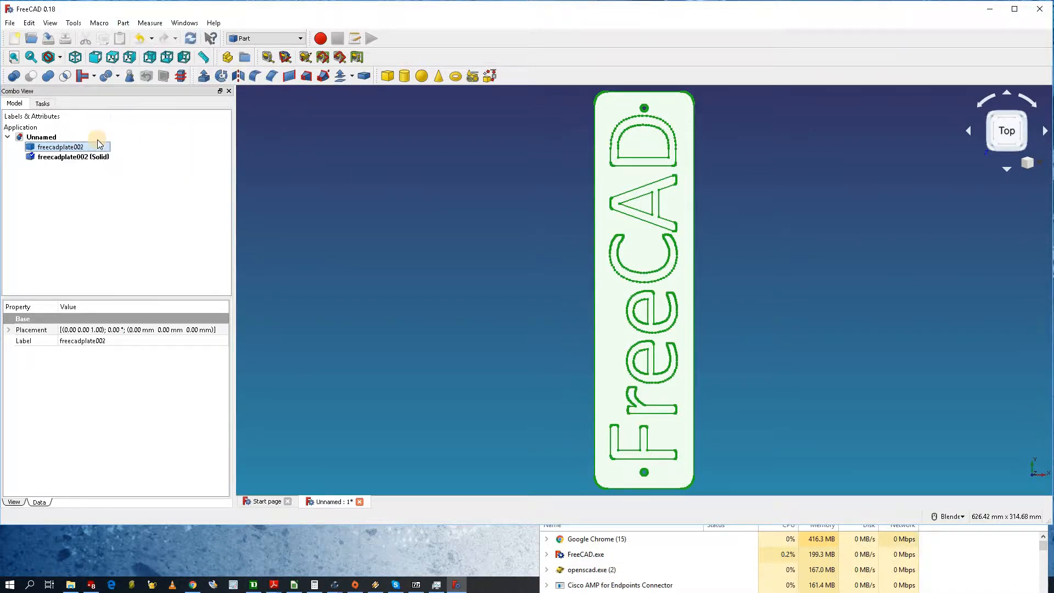
left_click(100, 158)
key("Delete")
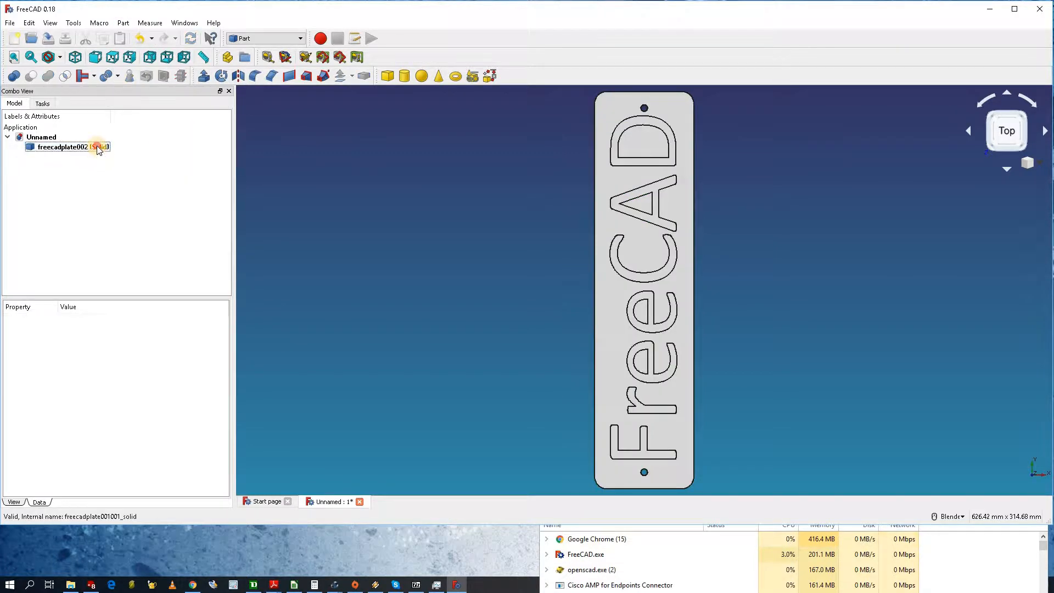
Step: Create a job in the Path workbench with freecadplate002 (Solid) as base model and no template
left_click(99, 148)
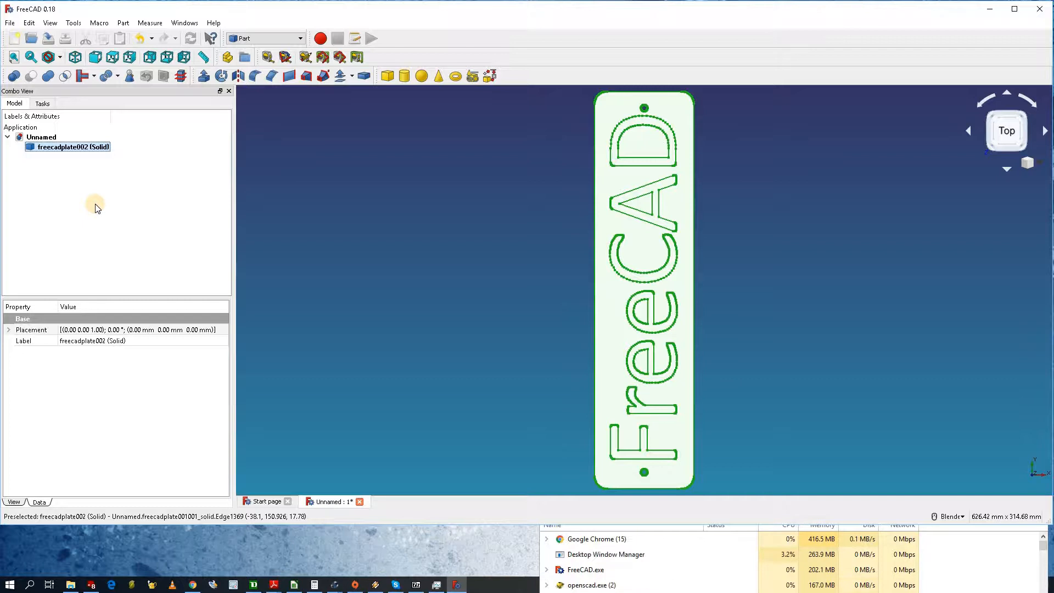
left_click(279, 40)
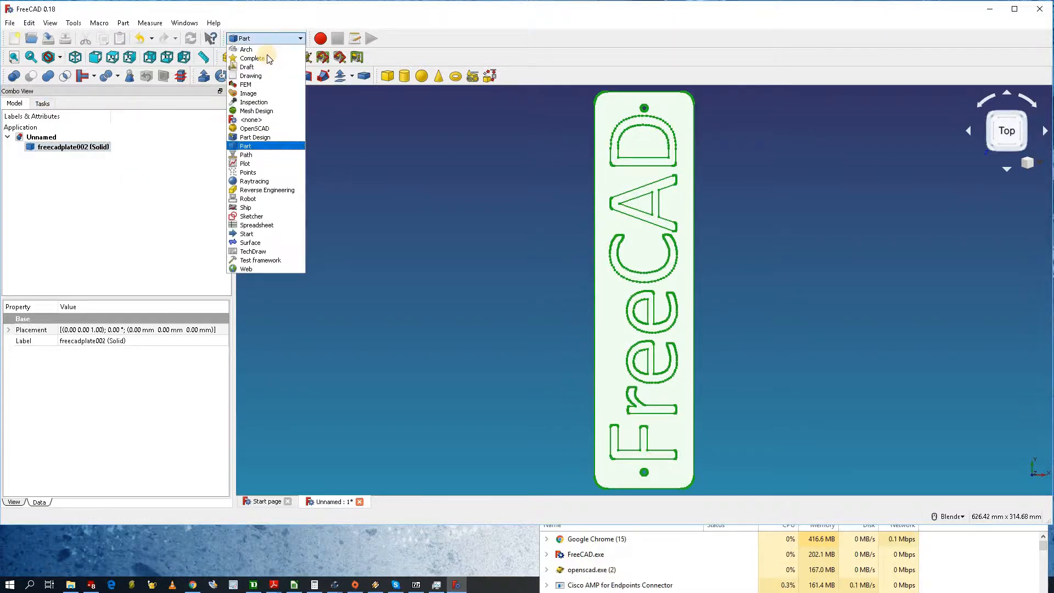
left_click(183, 201)
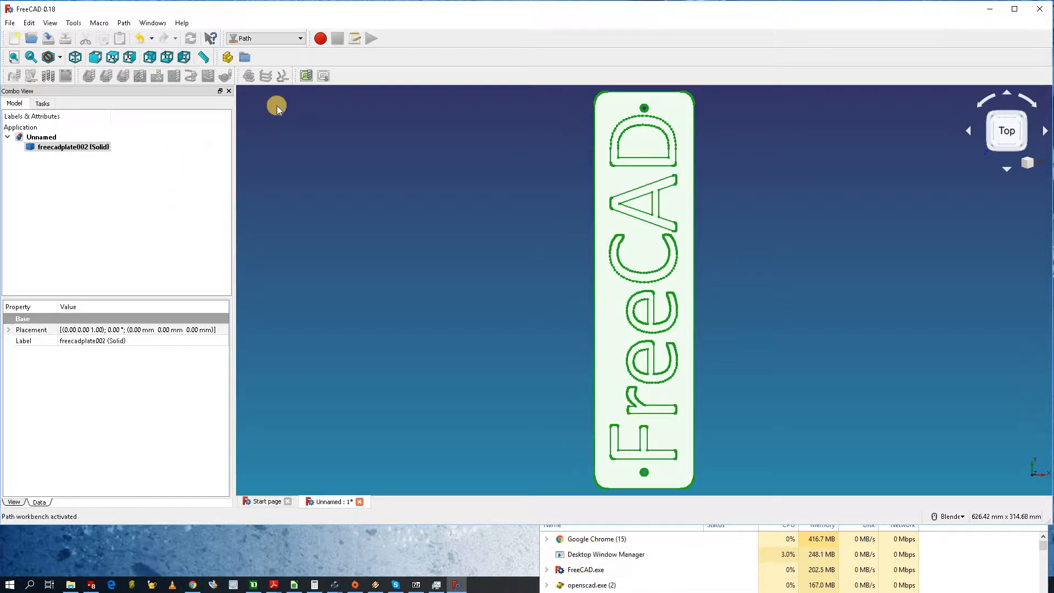
left_click(305, 75)
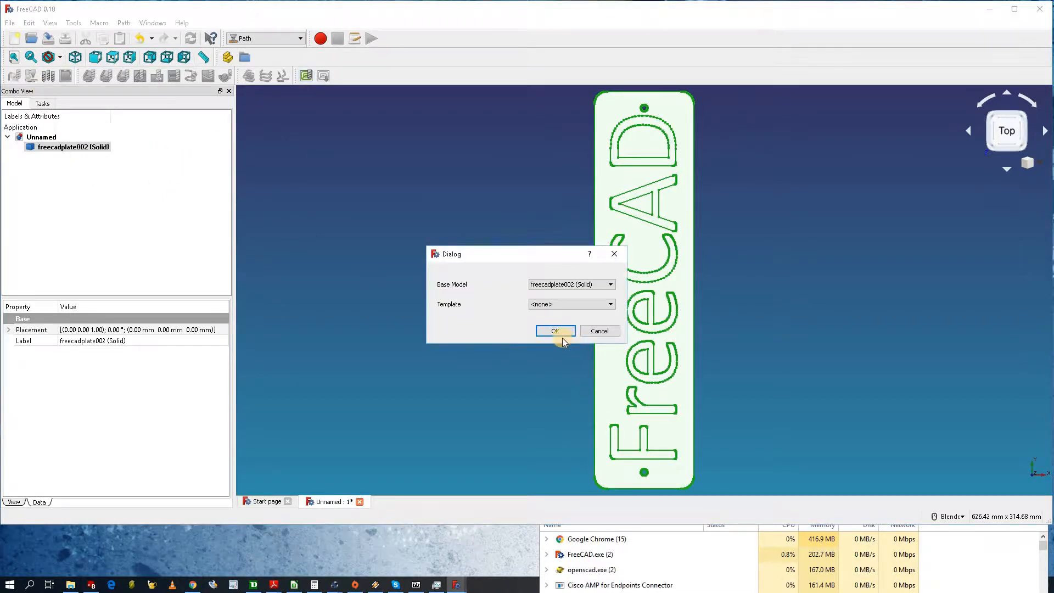
left_click(554, 331)
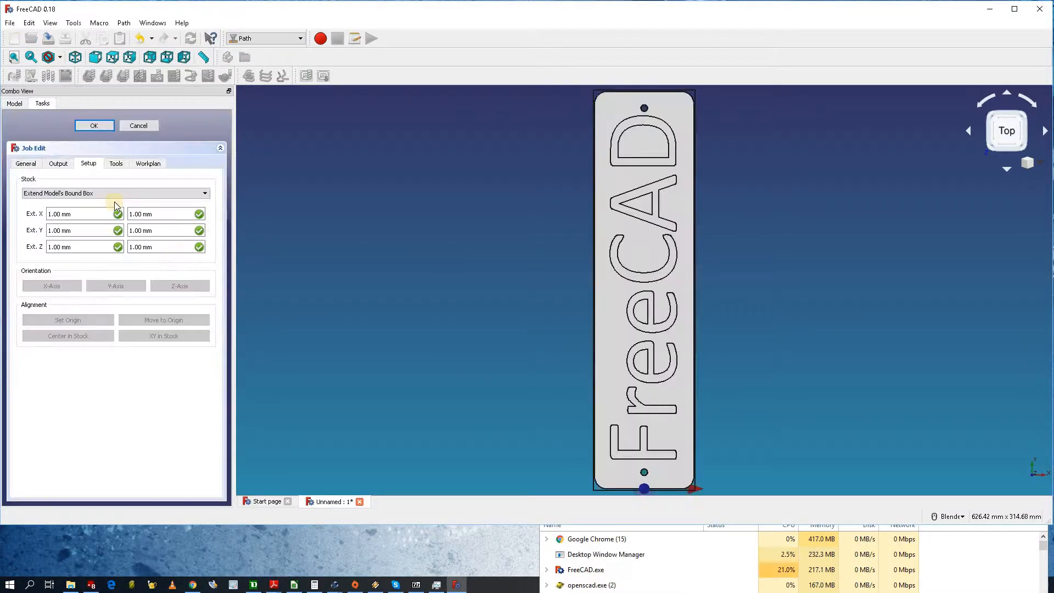
Step: Set the job's output file to freecadplate.ngc in the Desktop\3d\ngc folder
left_click(58, 163)
left_click(149, 182)
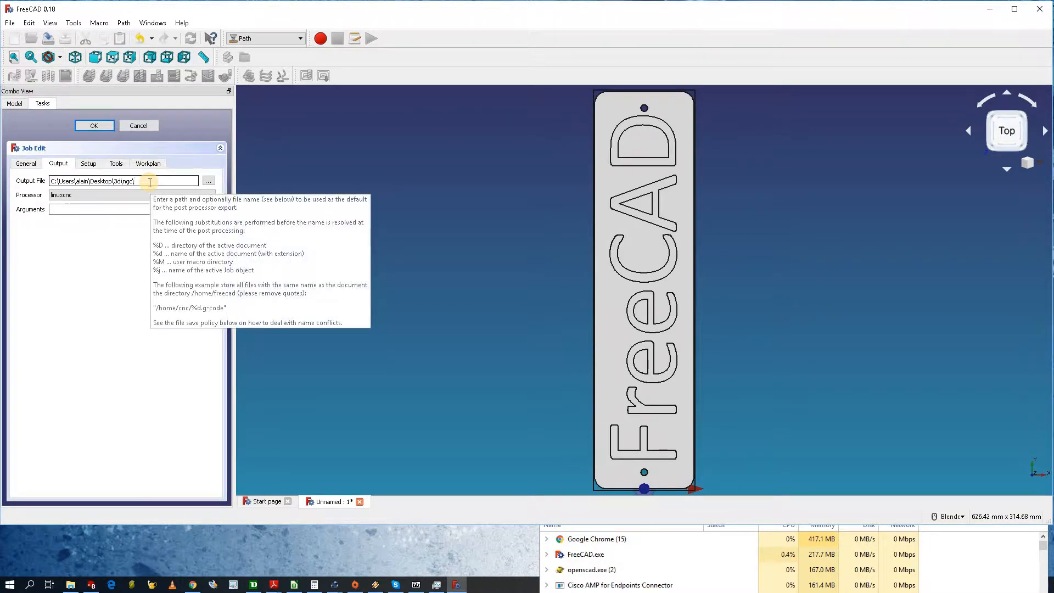
type("freecadpl")
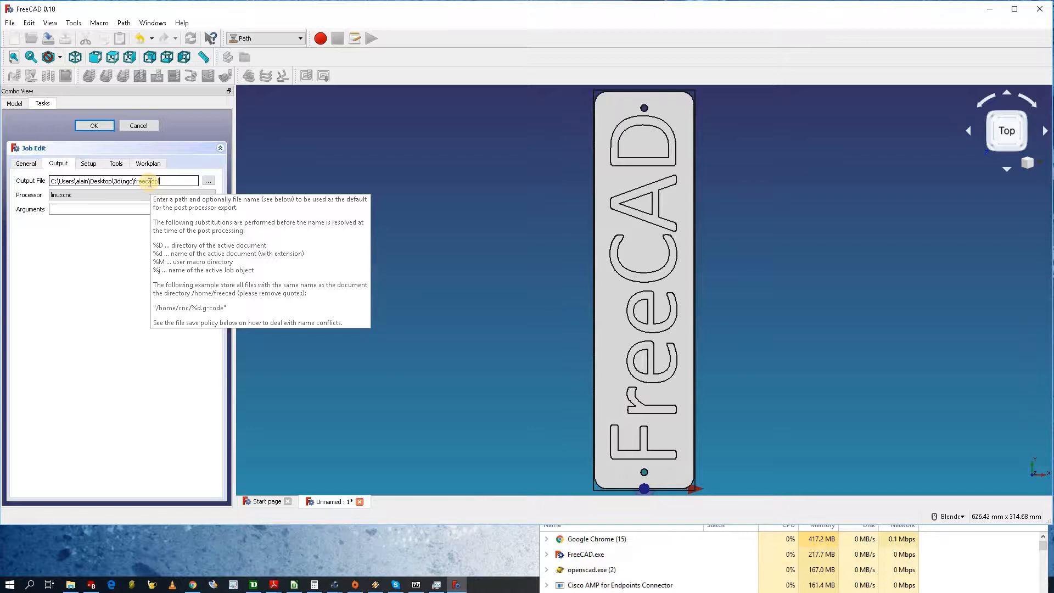
type("ate.ngc")
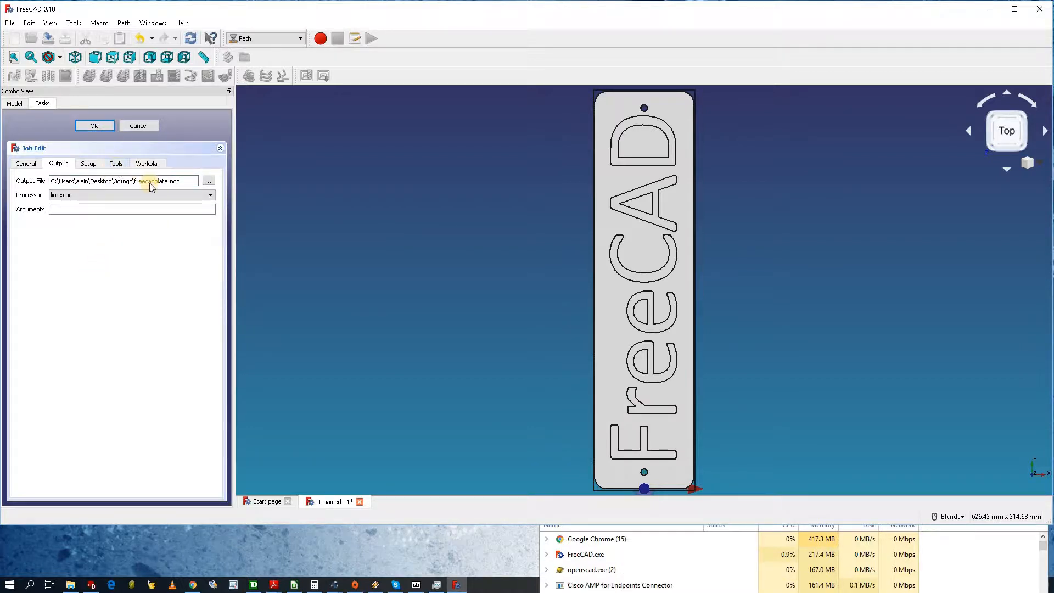
Step: Add a tool controller to the job for the 1/8 endmill from the tool library
left_click(116, 163)
left_click(53, 202)
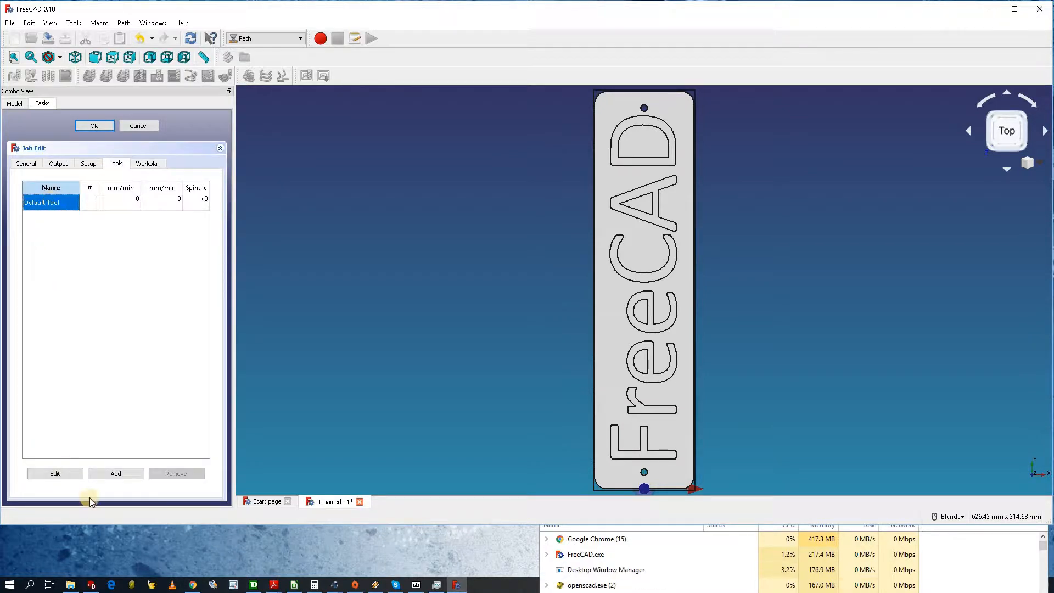
left_click(122, 473)
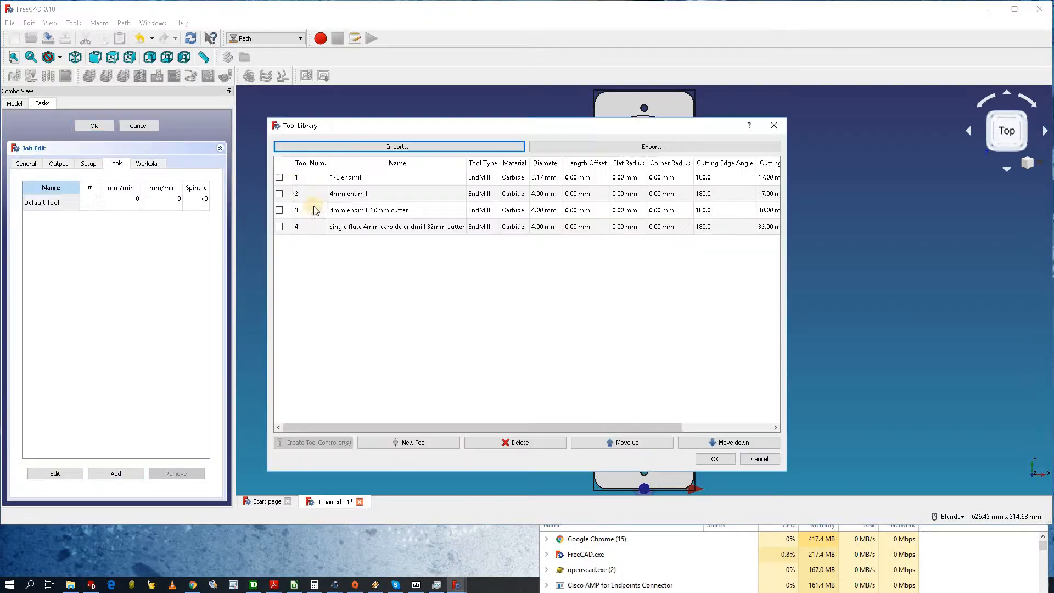
left_click(279, 177)
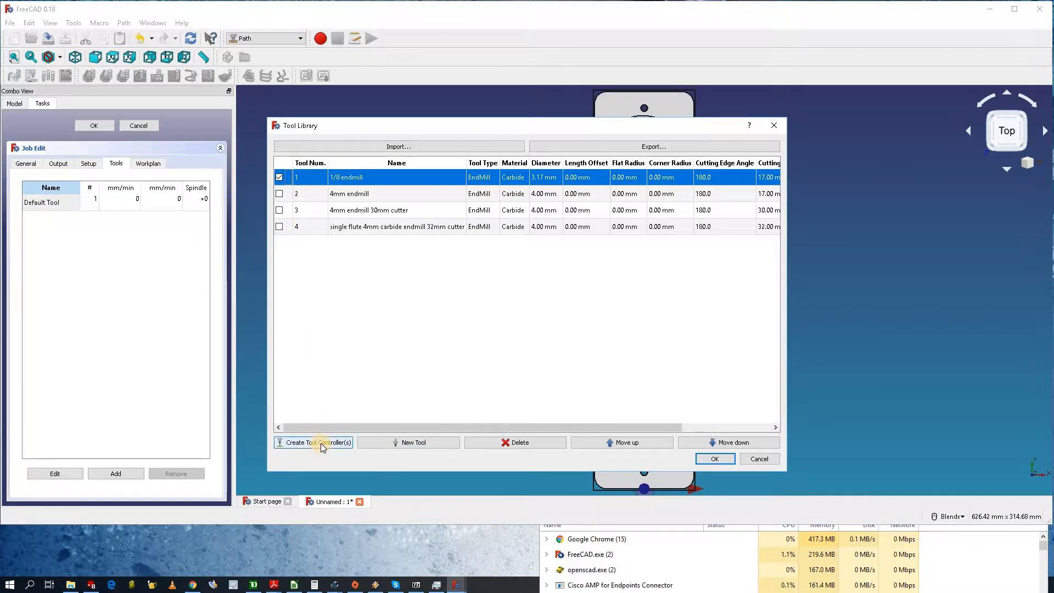
left_click(760, 460)
Step: Set the 1/8 endmill's horizontal feed to 1000 mm/min and vertical feed to 600 mm/min, and accept the job settings
double_click(125, 218)
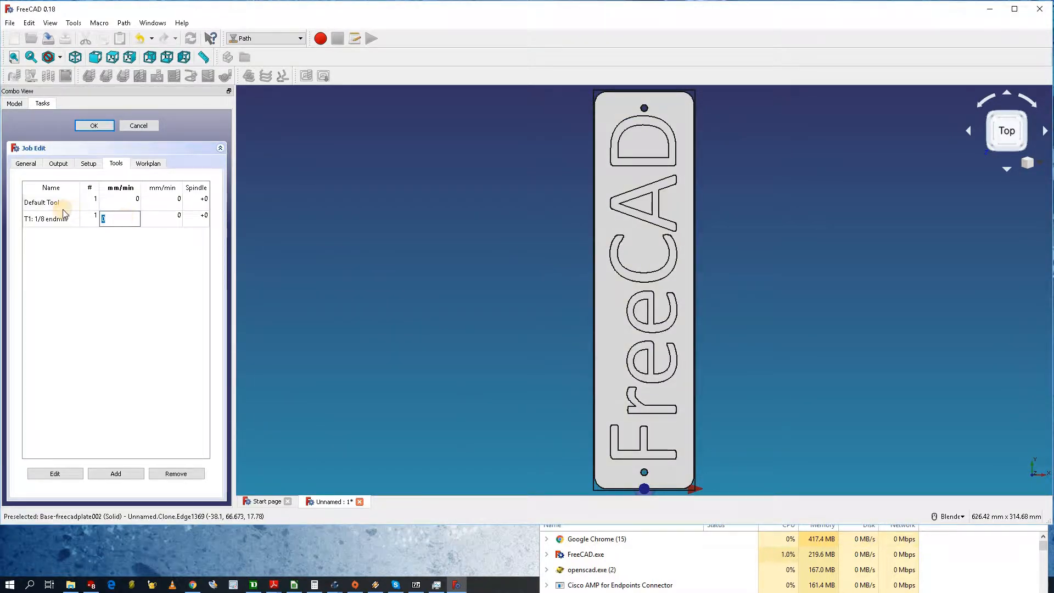
type("1000")
left_click(170, 219)
left_click(168, 216)
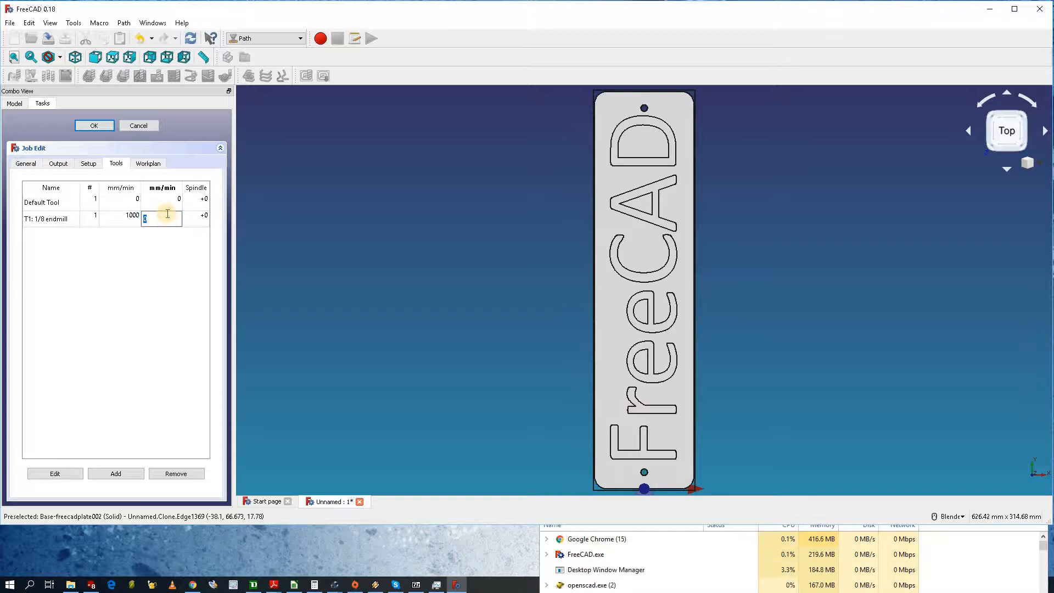
type("600")
left_click(155, 357)
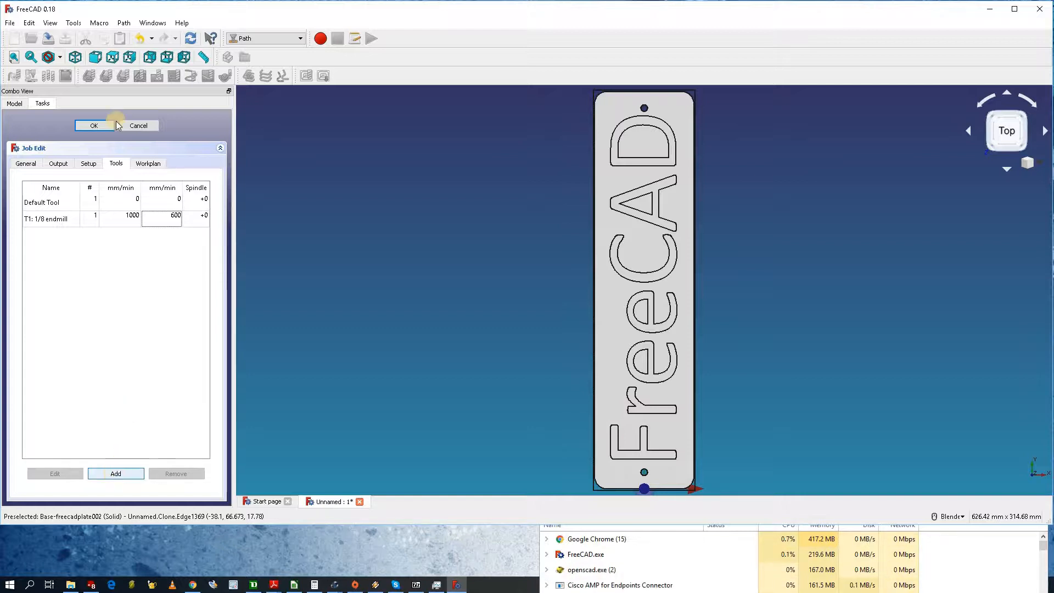
left_click(92, 125)
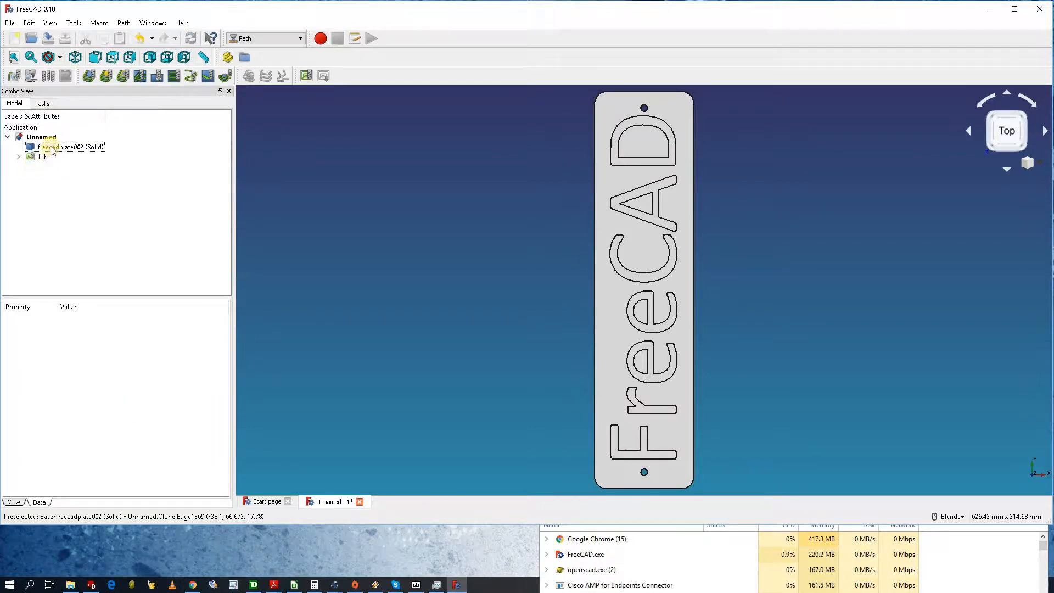
Step: Create a face-based profile operation using the T1: 1/8 endmill controller and enable processing of holes
left_click(18, 157)
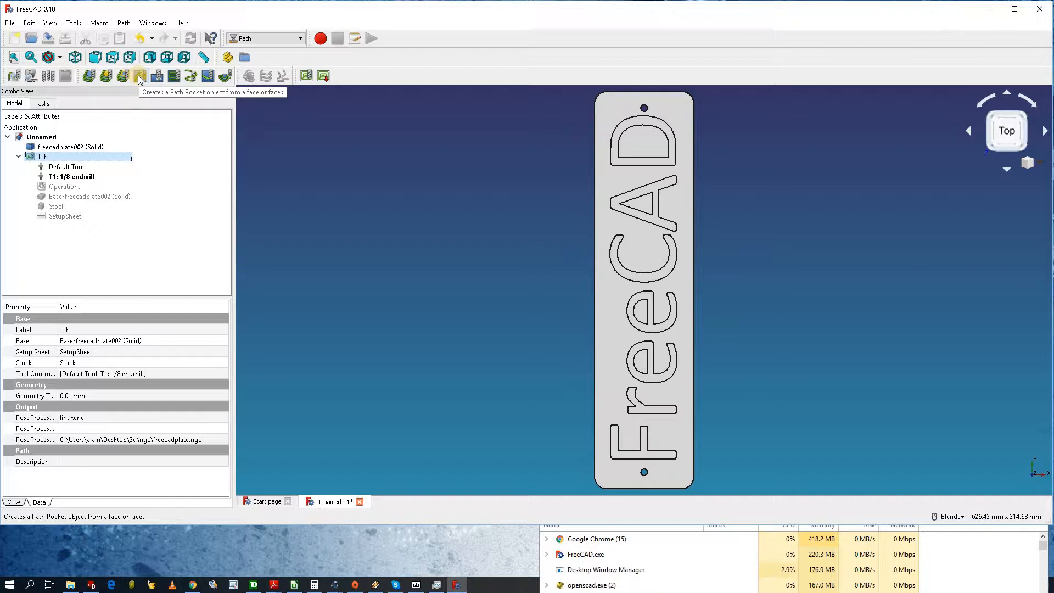
left_click(106, 77)
left_click(500, 305)
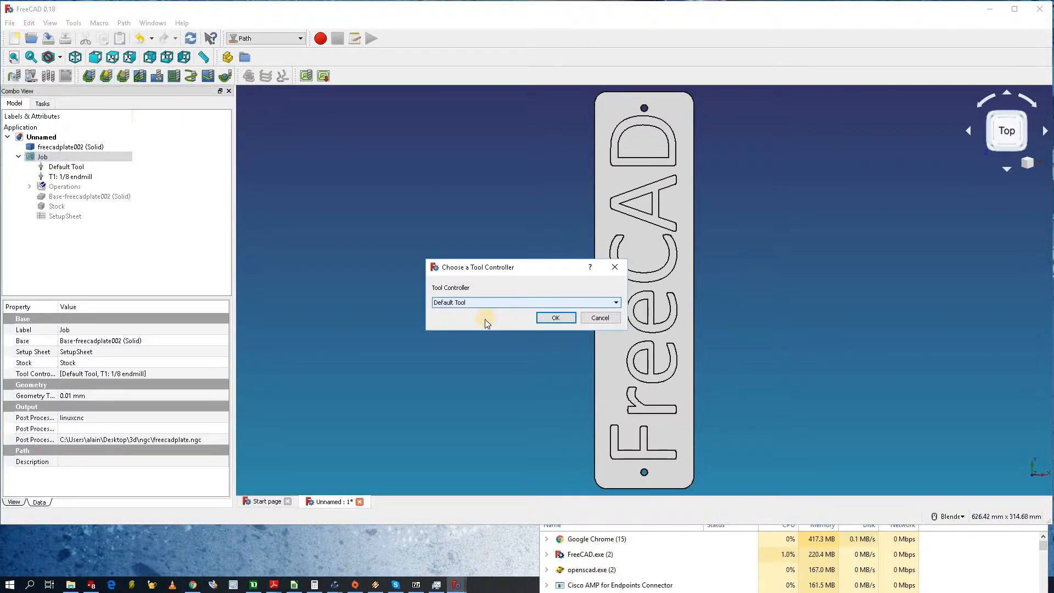
left_click(555, 320)
left_click(568, 318)
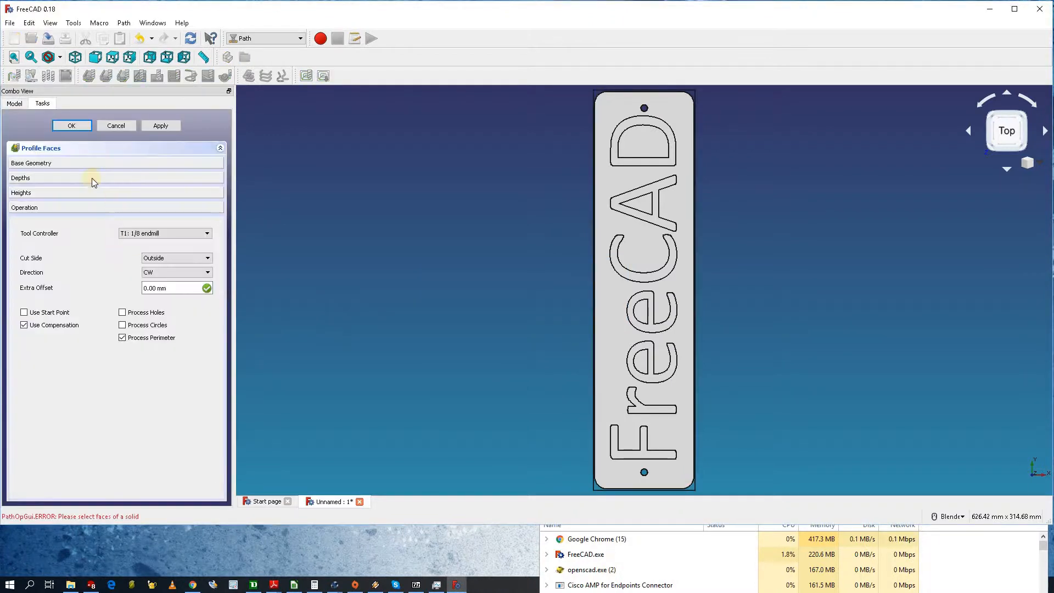
left_click(123, 312)
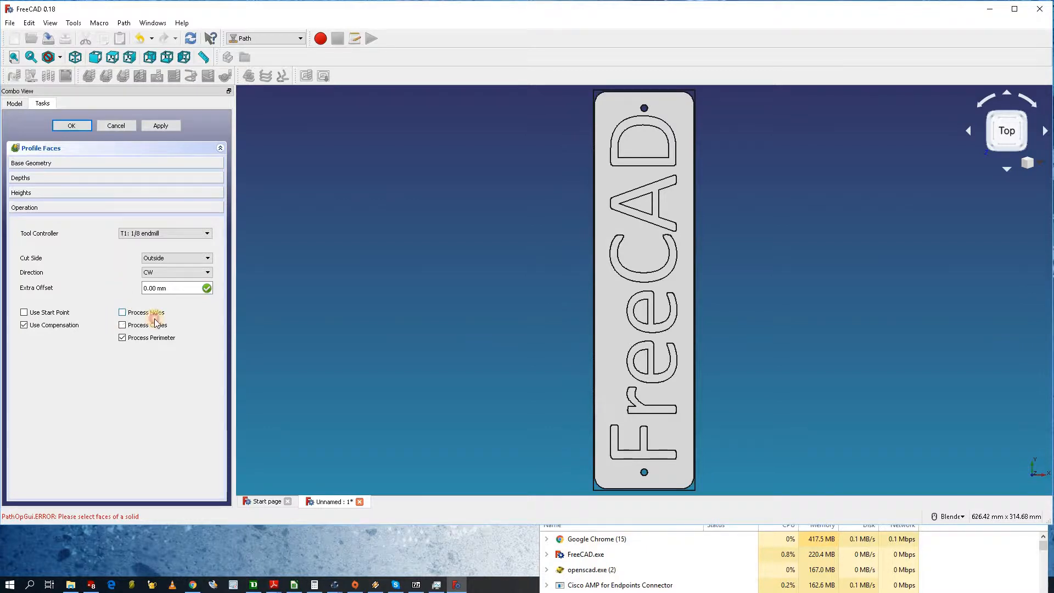
Step: Add the recessed faces of all seven FreeCAD letters to the profile operation's base geometry
left_click(83, 163)
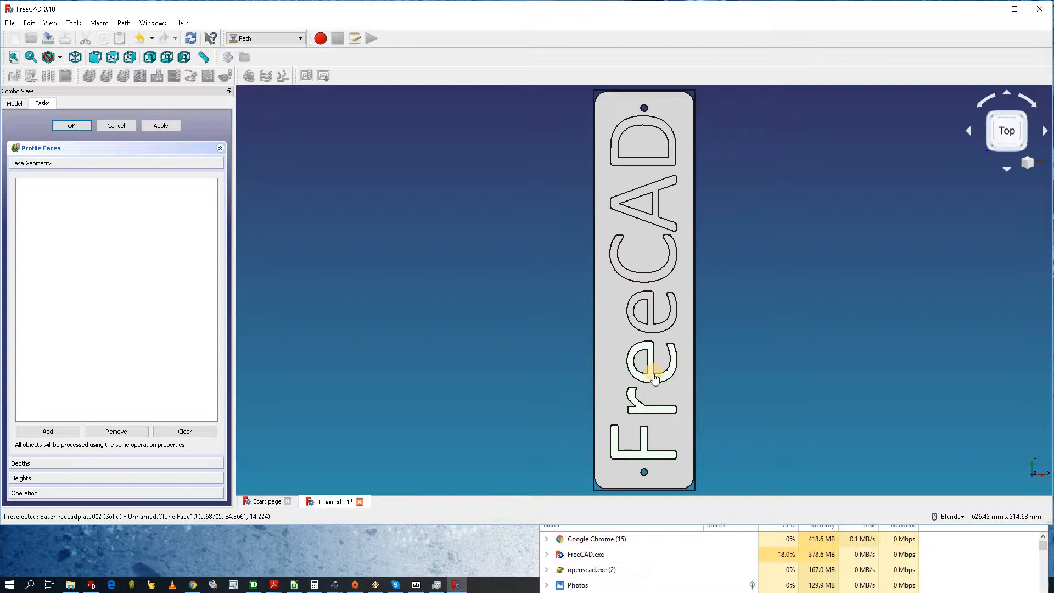
left_click(652, 326)
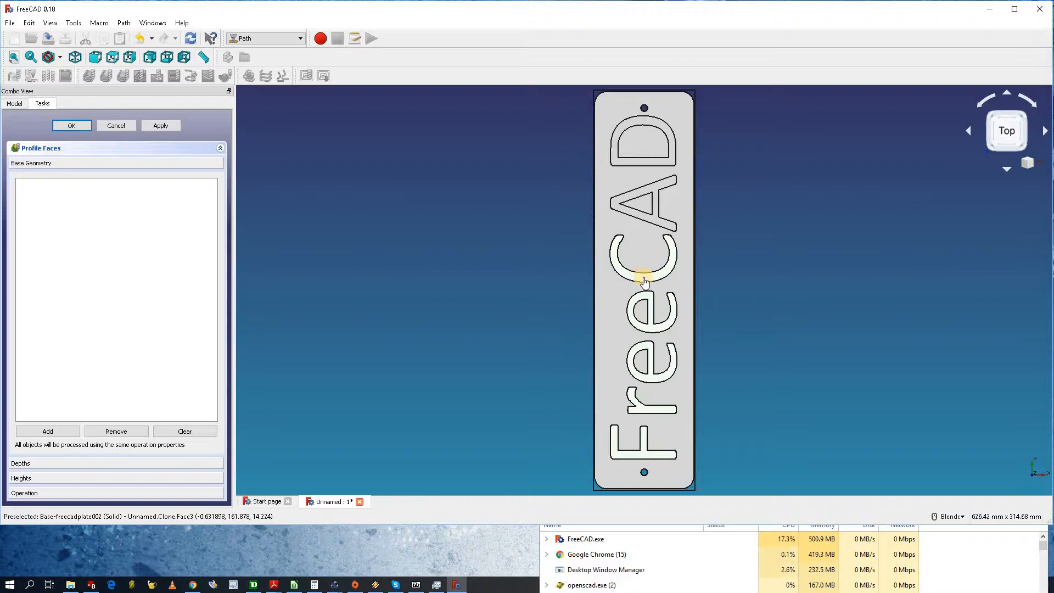
left_click(643, 278)
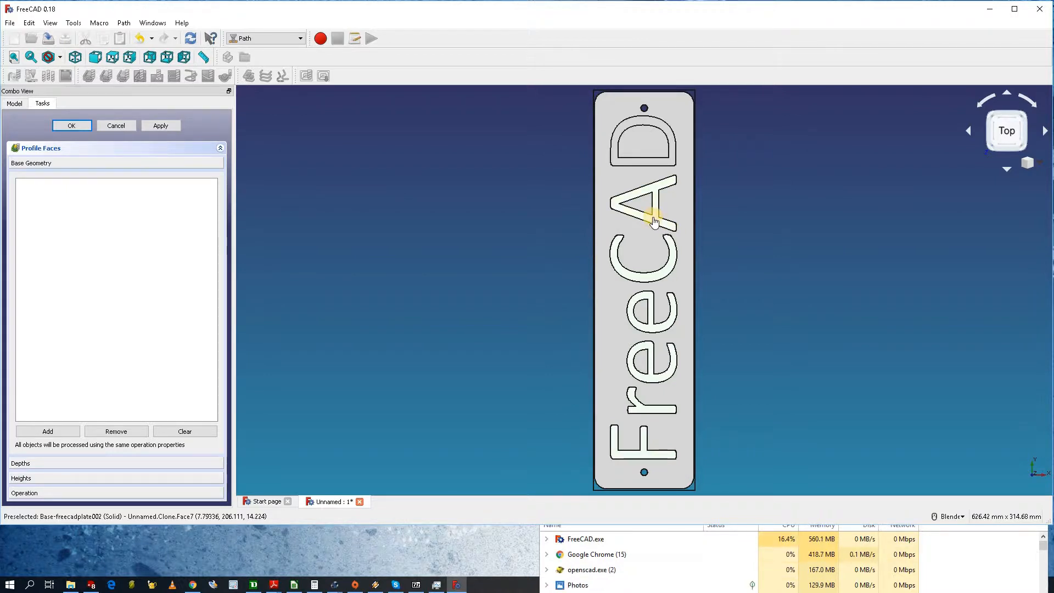
left_click(649, 162)
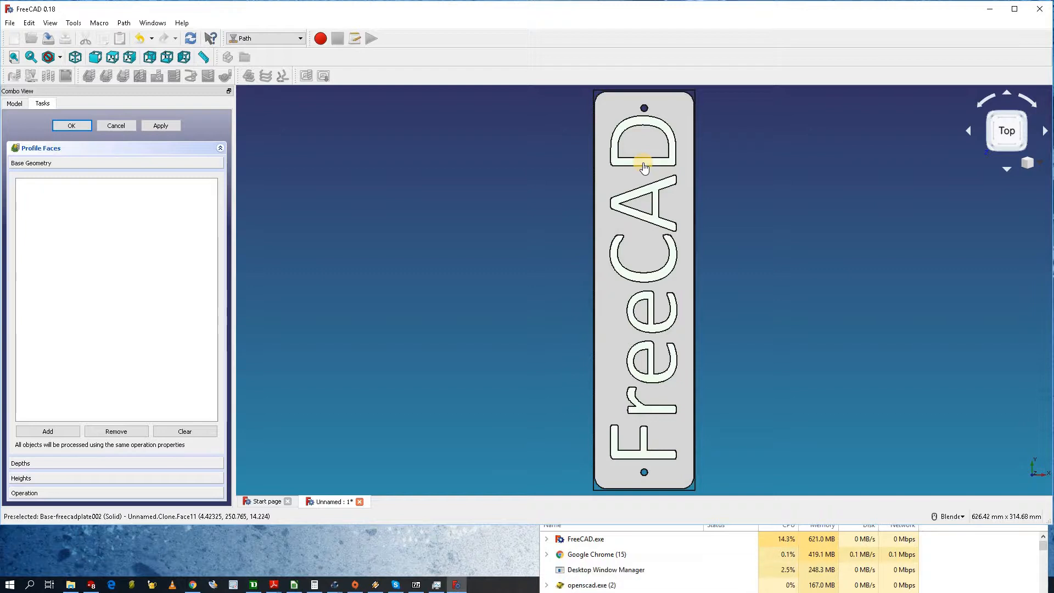
left_click(642, 163)
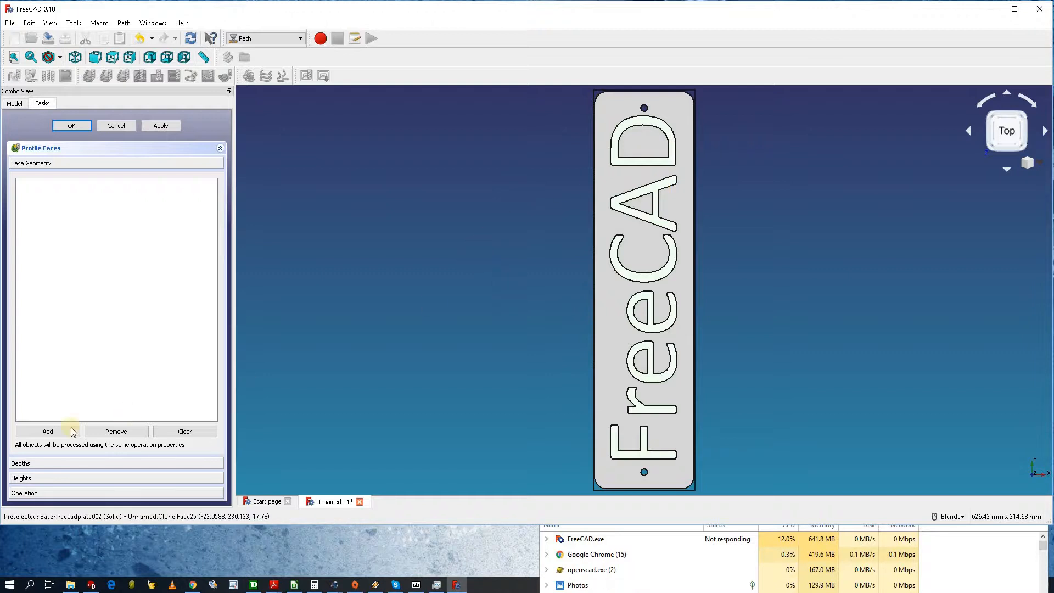
left_click(45, 433)
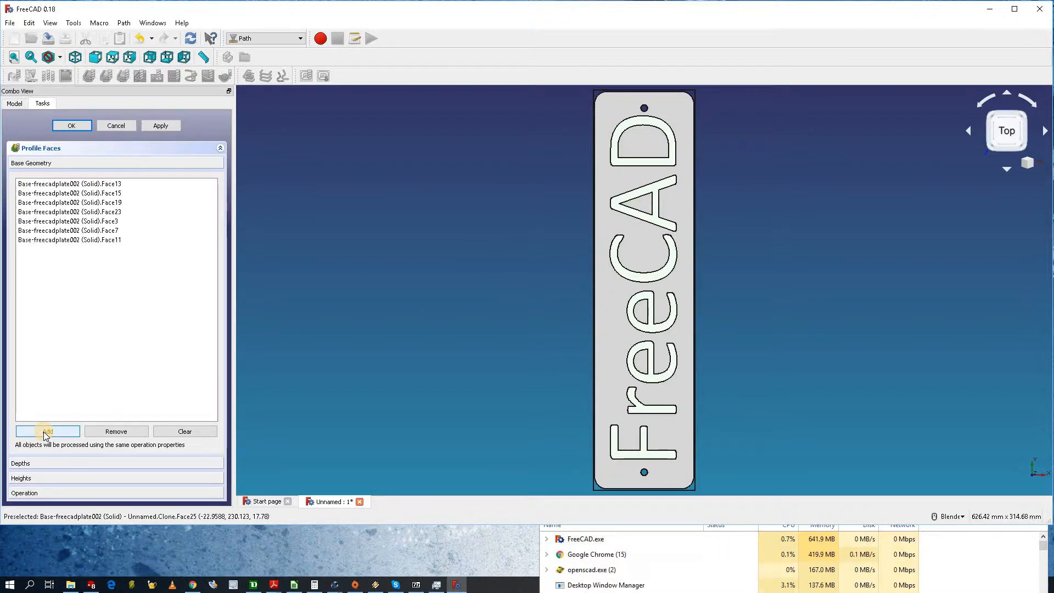
Step: Set the profile's cut side to Inside, generate the letter toolpaths and accept the operation
left_click(49, 493)
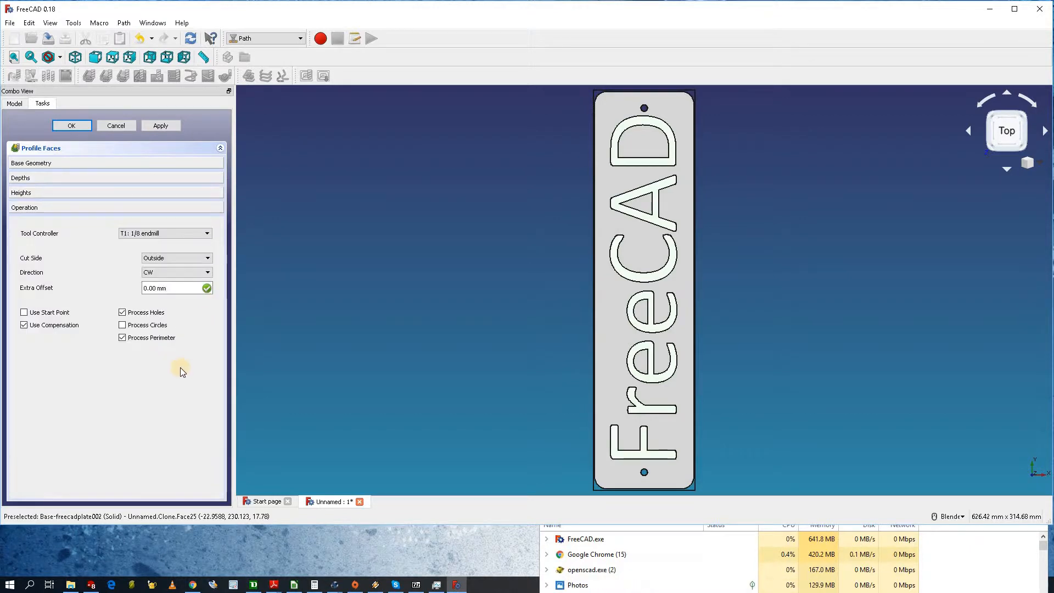
left_click(169, 258)
left_click(167, 276)
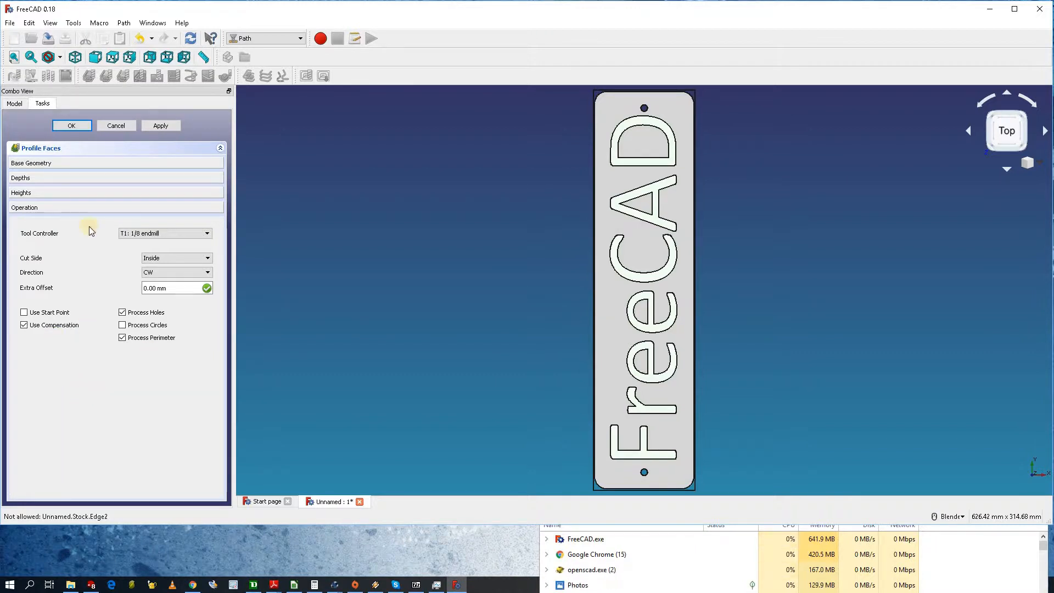
left_click(158, 126)
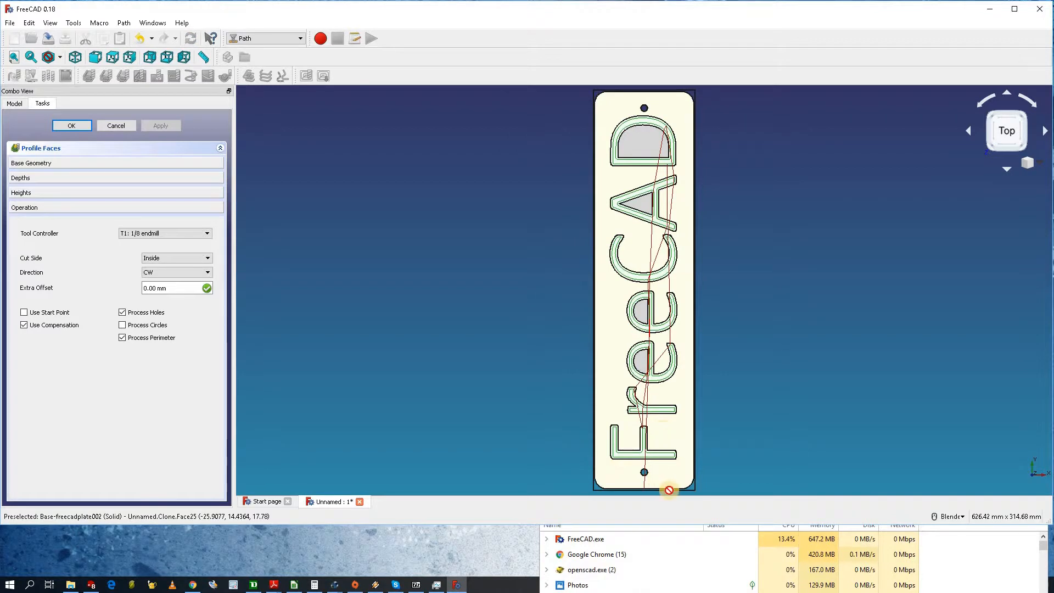
scroll(632, 349, "down", 5)
scroll(634, 344, "up", 10)
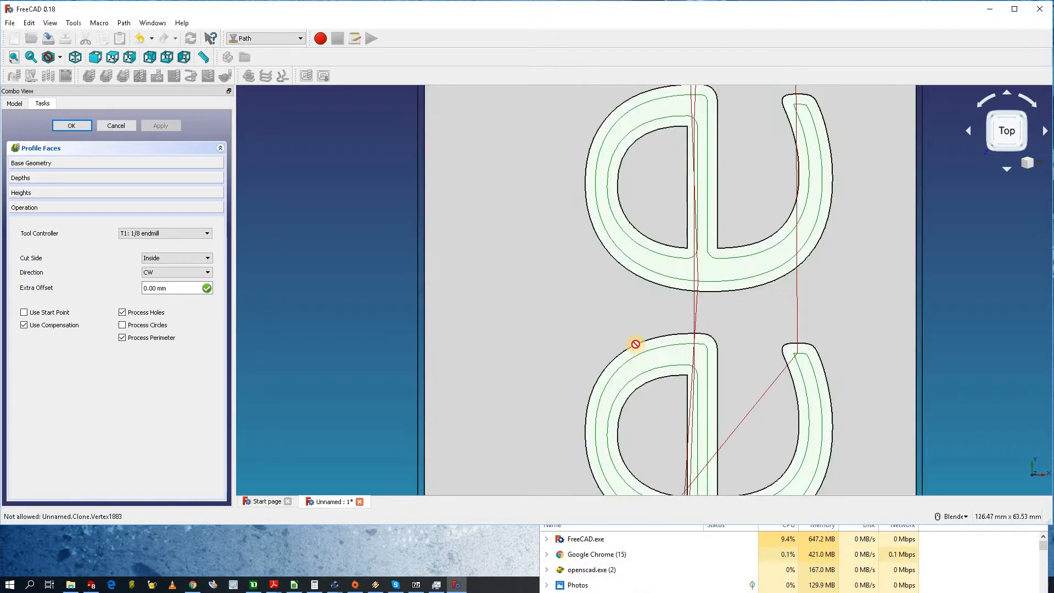
scroll(635, 344, "down", 5)
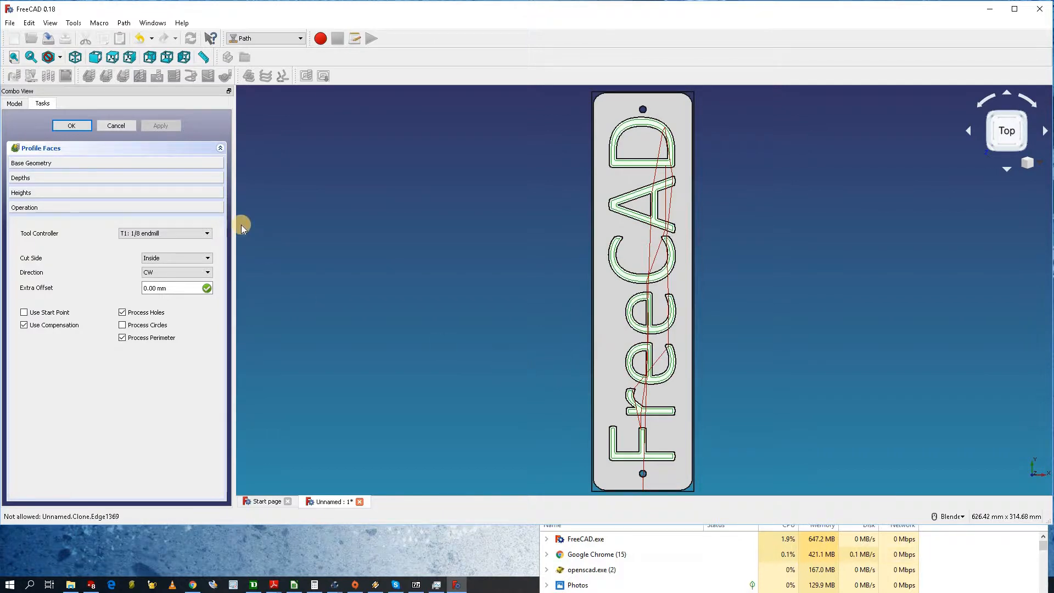
left_click(69, 126)
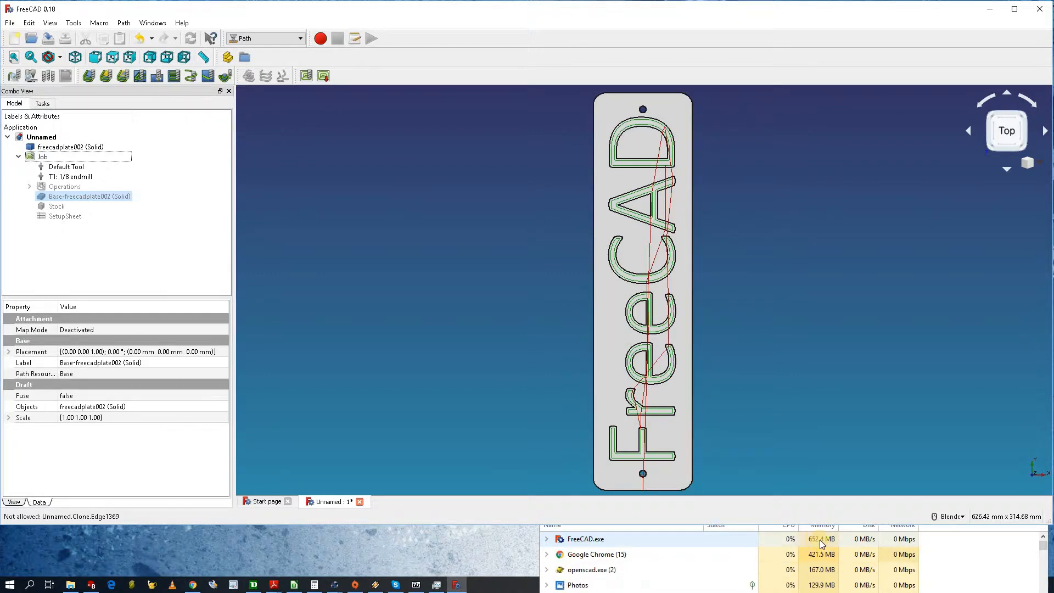
Step: Create a Pocket Shape operation with the seven letter faces as base geometry
left_click(460, 349)
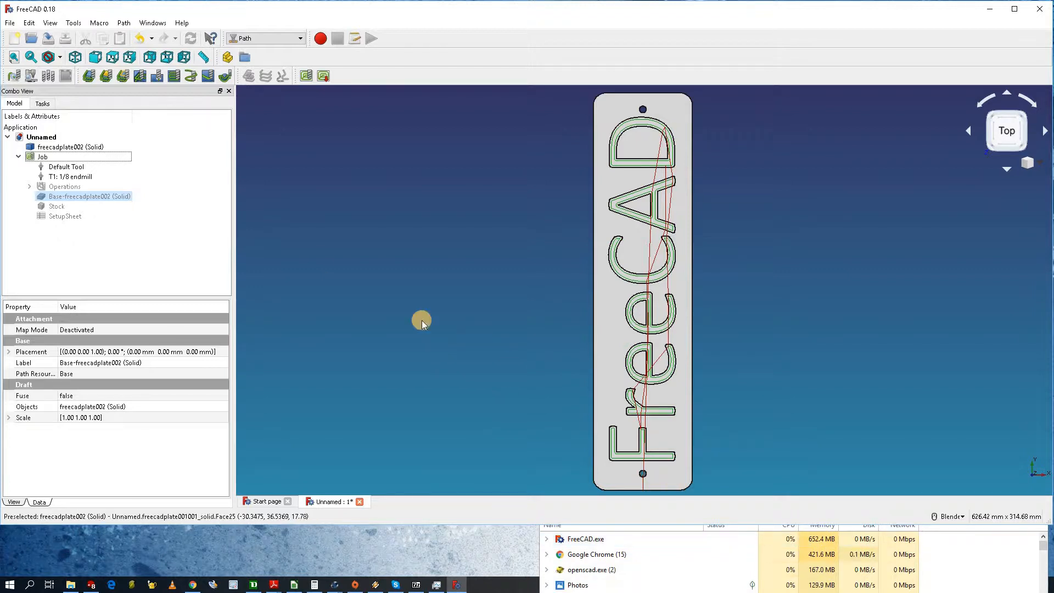
left_click(138, 75)
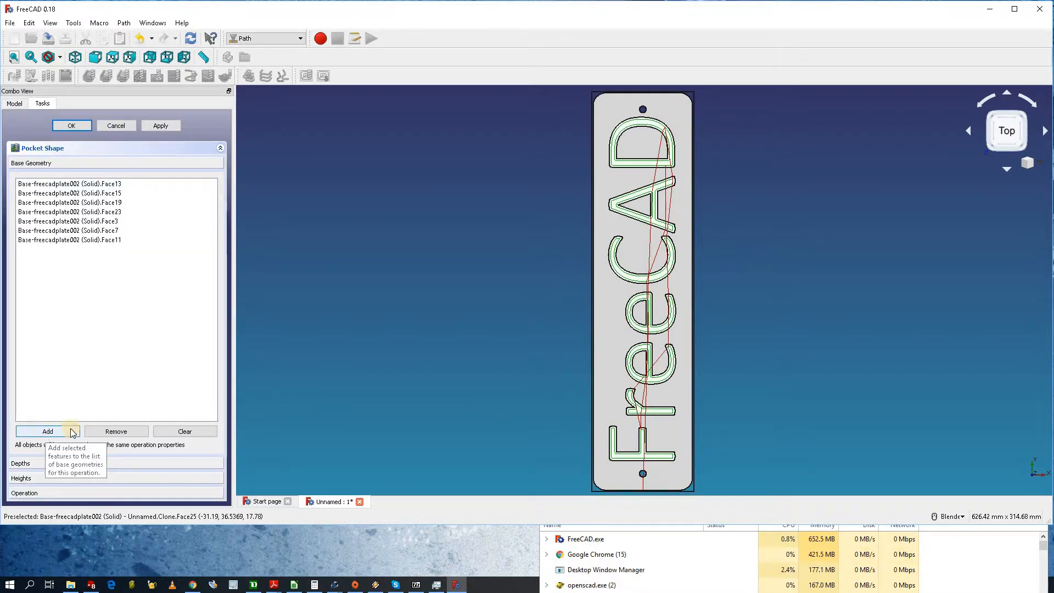
Step: Remove all seven letter faces from the Pocket Shape operation's base geometry
left_click(81, 242)
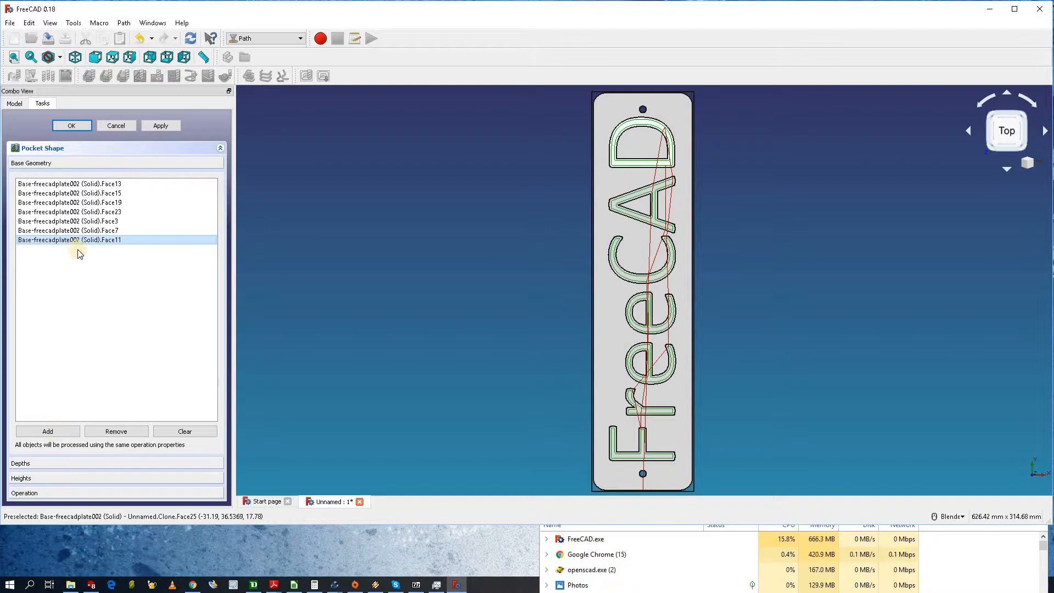
left_click(113, 431)
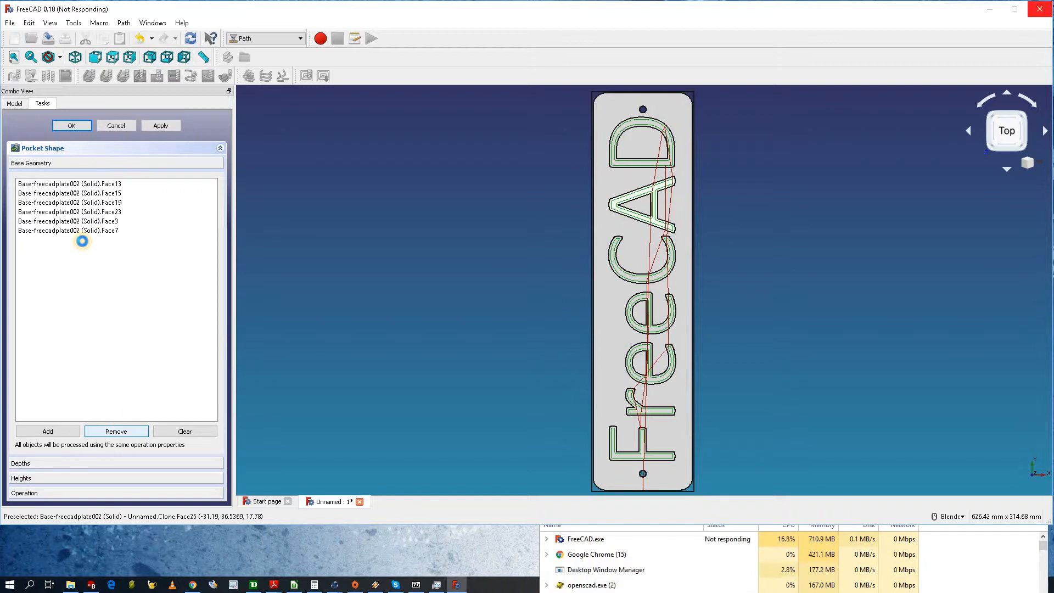
left_click(82, 230)
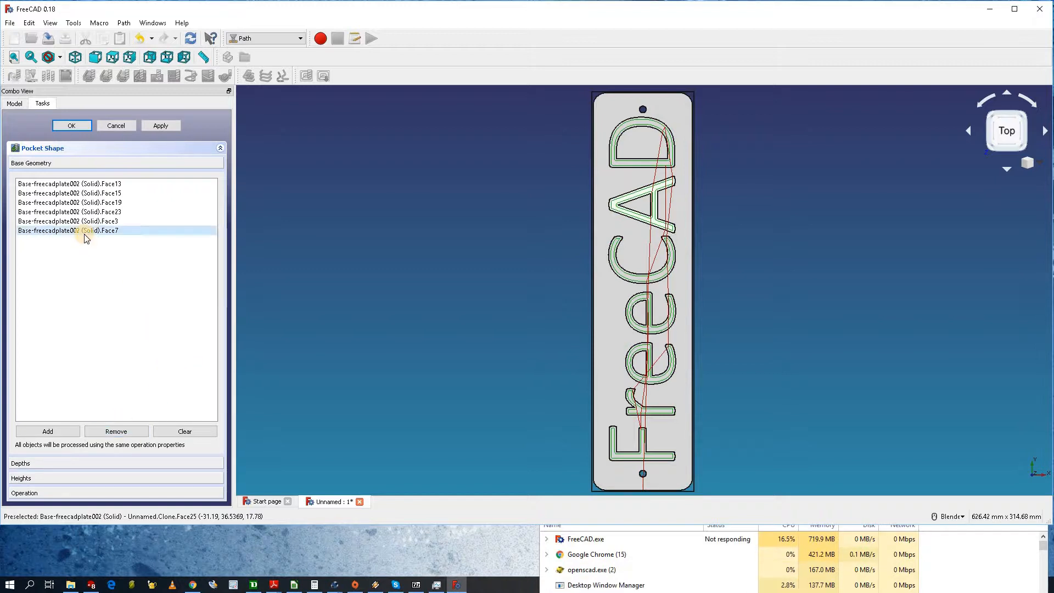
left_click(117, 432)
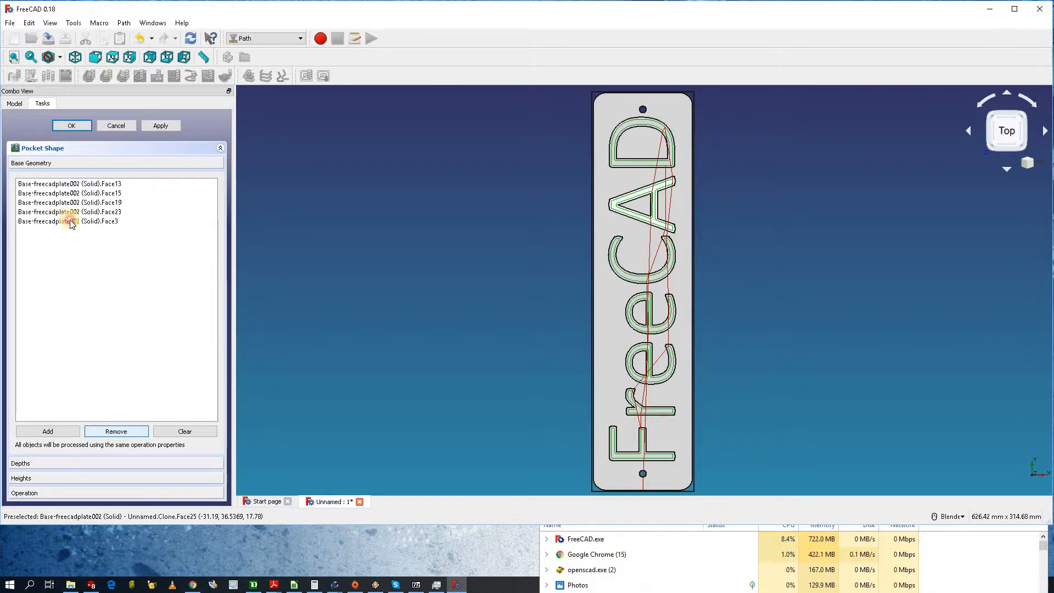
left_click(123, 432)
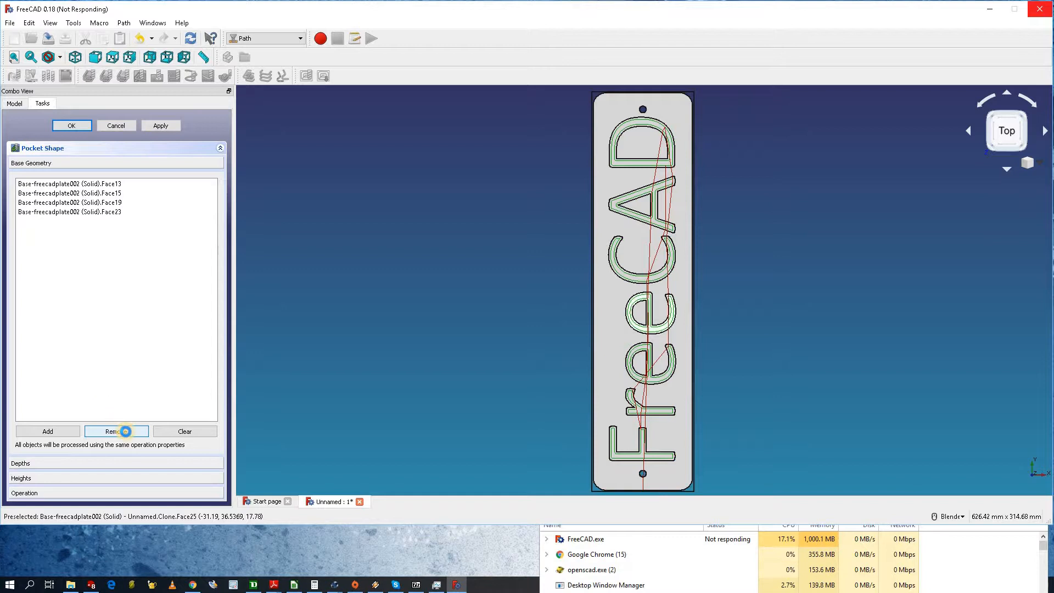
left_click(126, 432)
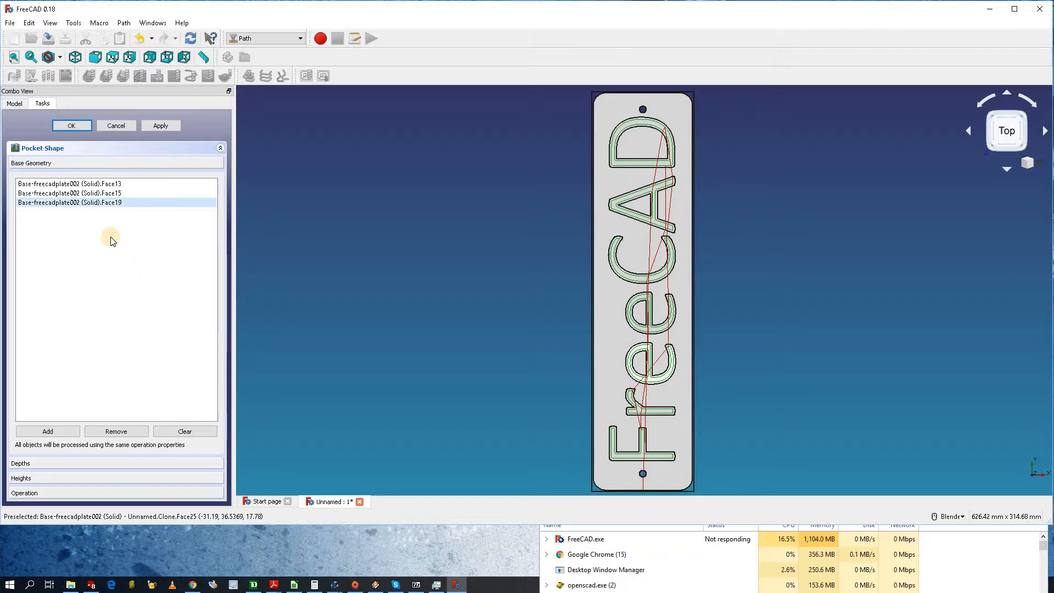
left_click(119, 430)
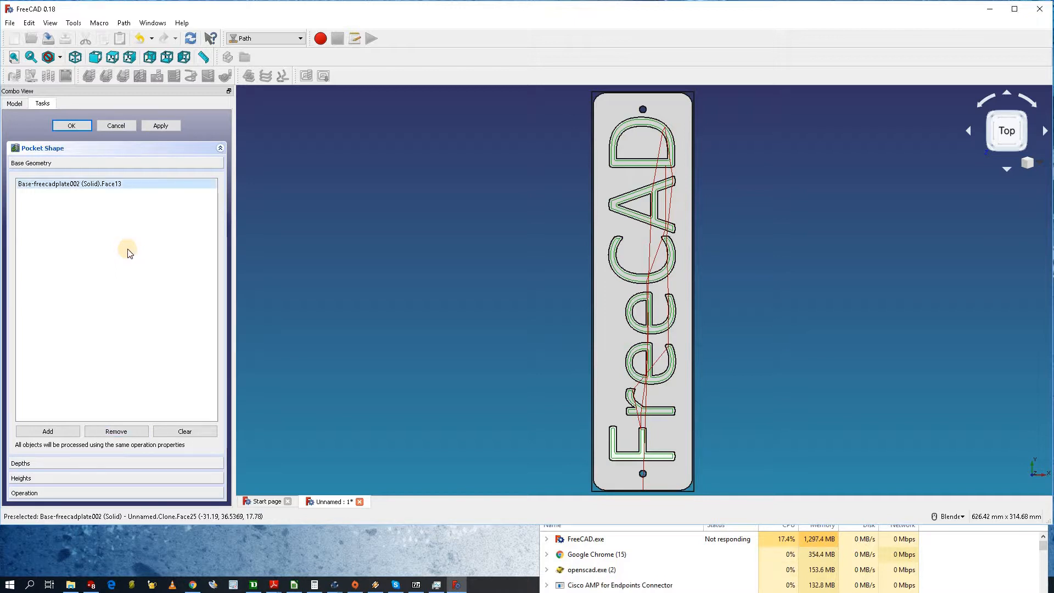
left_click(124, 433)
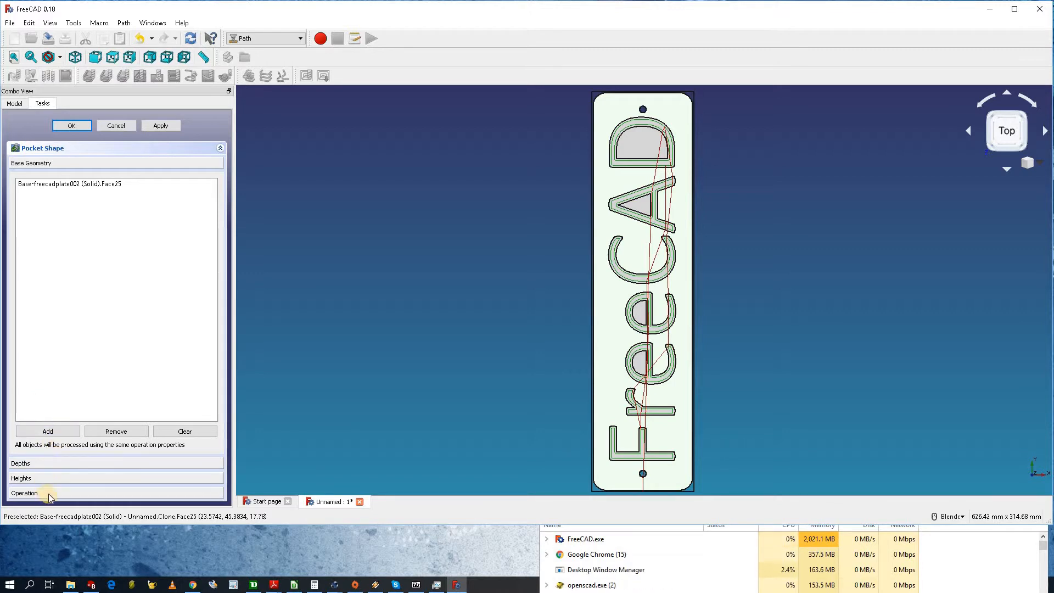
Step: Add the enclosed island faces inside the D and both e letters to the pocket's base geometry and generate the toolpaths
left_click(164, 122)
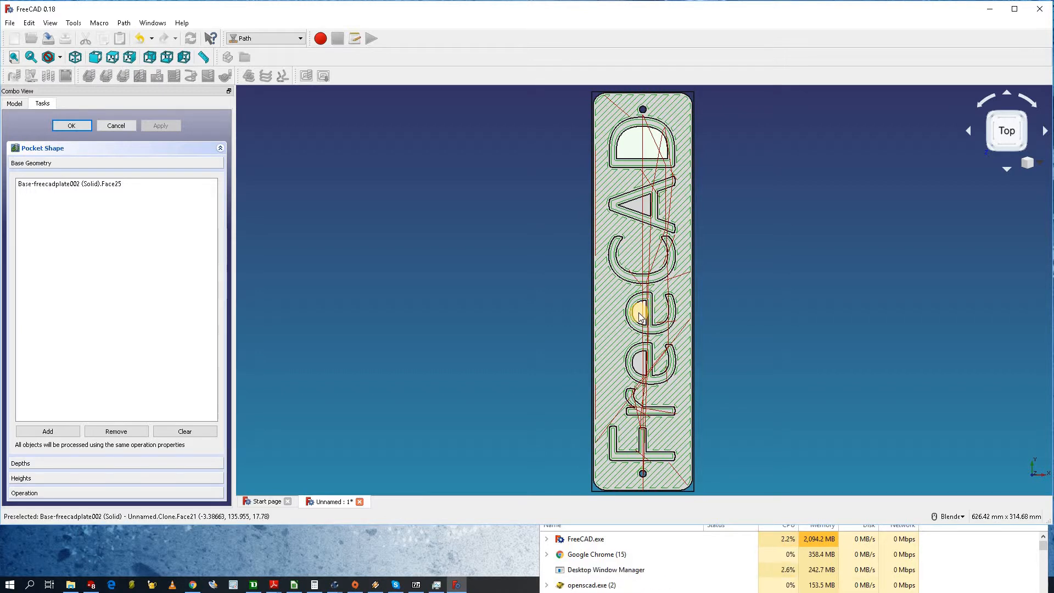
left_click(47, 432)
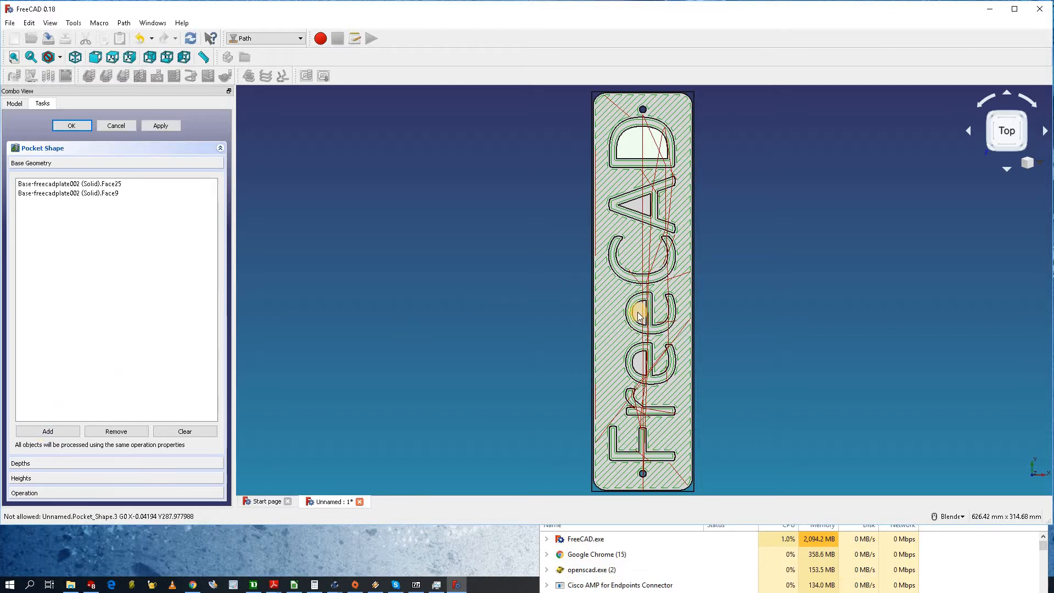
left_click(638, 315)
left_click(55, 430)
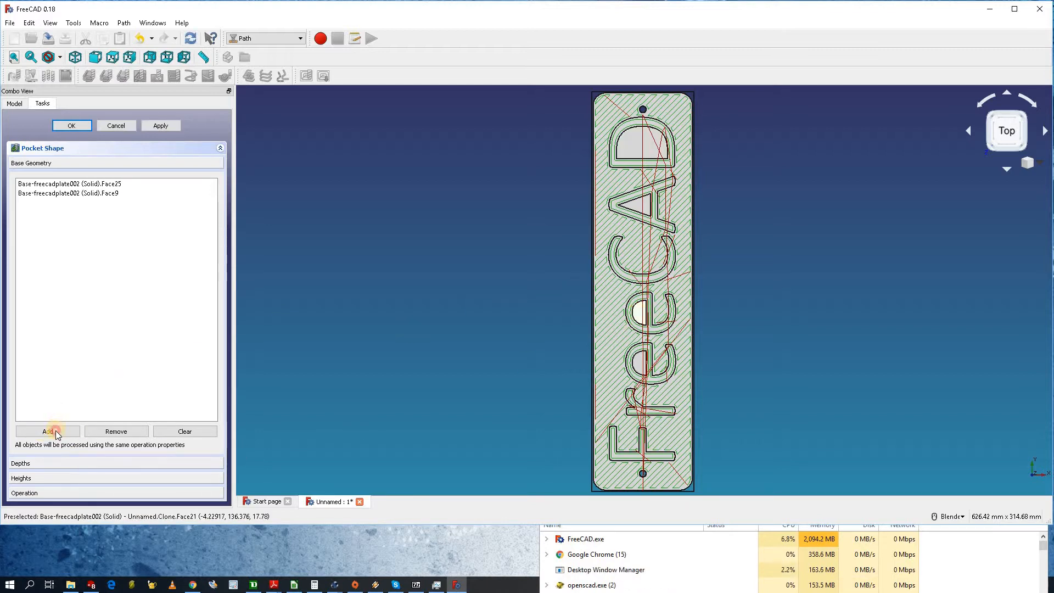
left_click(631, 364)
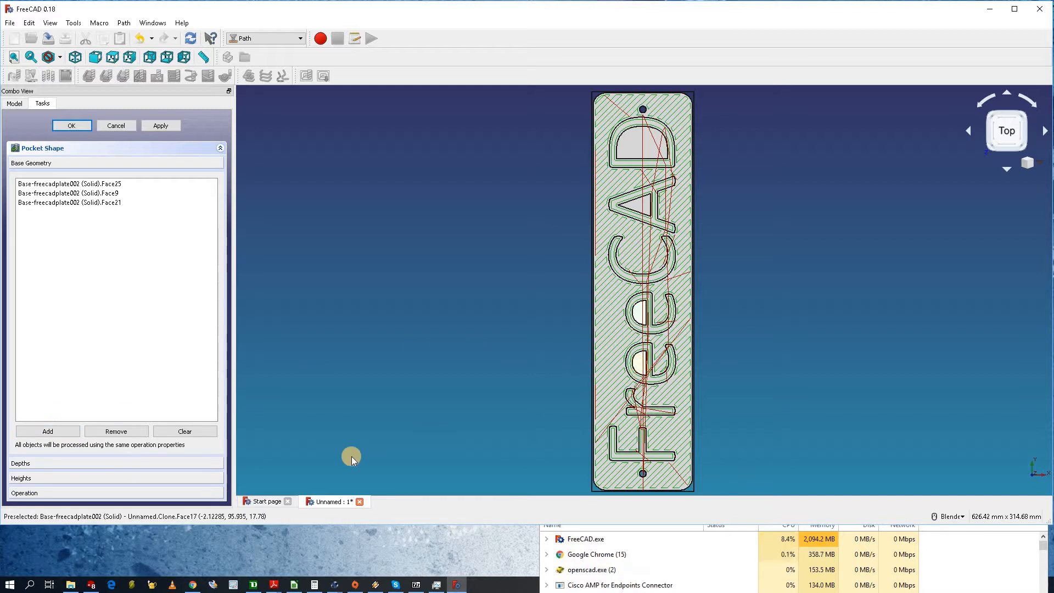
left_click(58, 431)
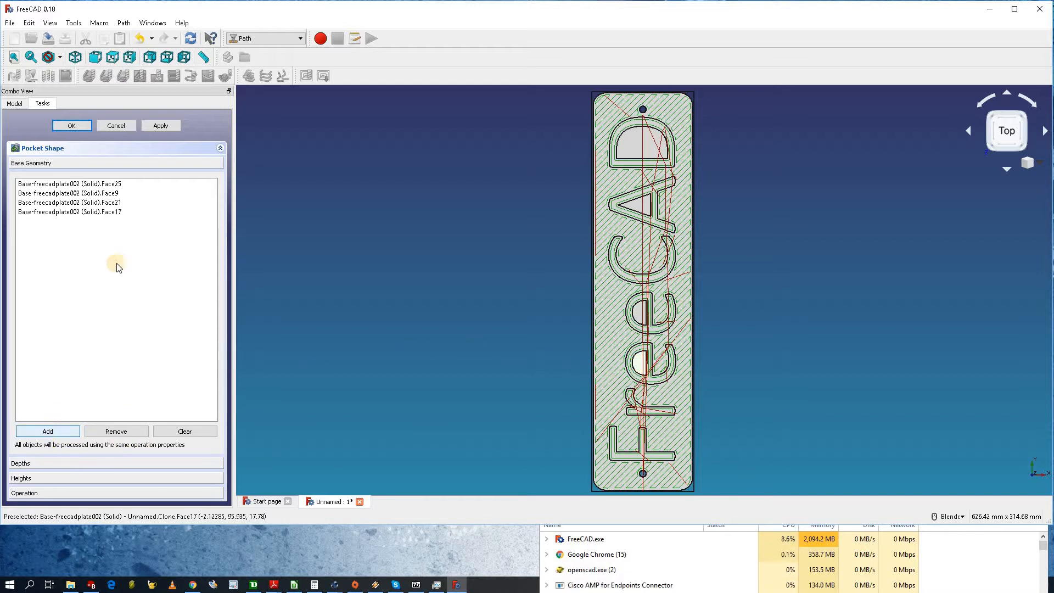
left_click(165, 124)
left_click(68, 130)
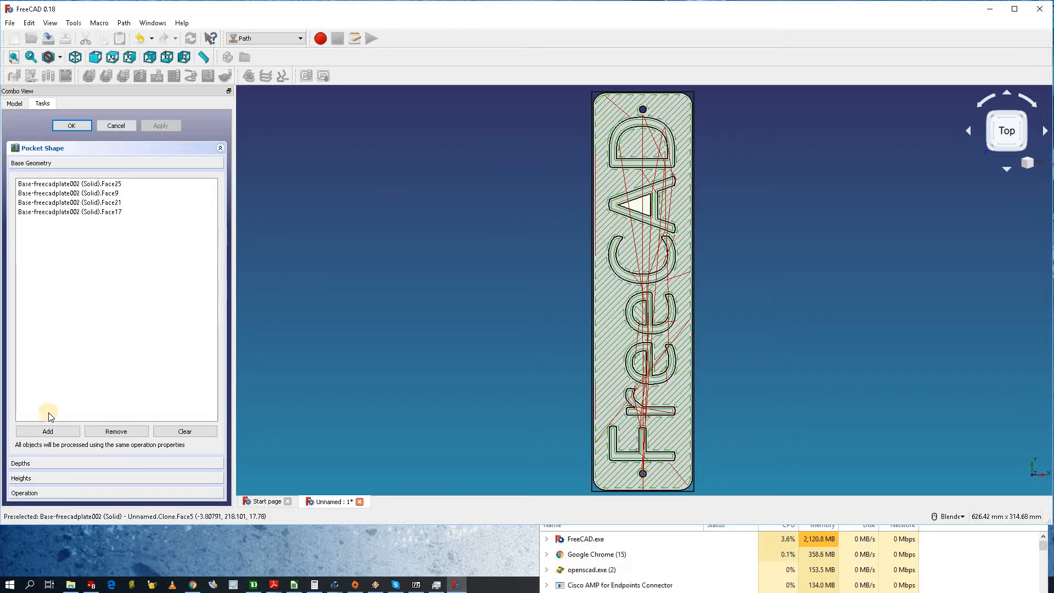
Step: Add the enclosed triangular face inside the letter A to the pocket, regenerate the toolpaths and accept the operation
left_click(57, 431)
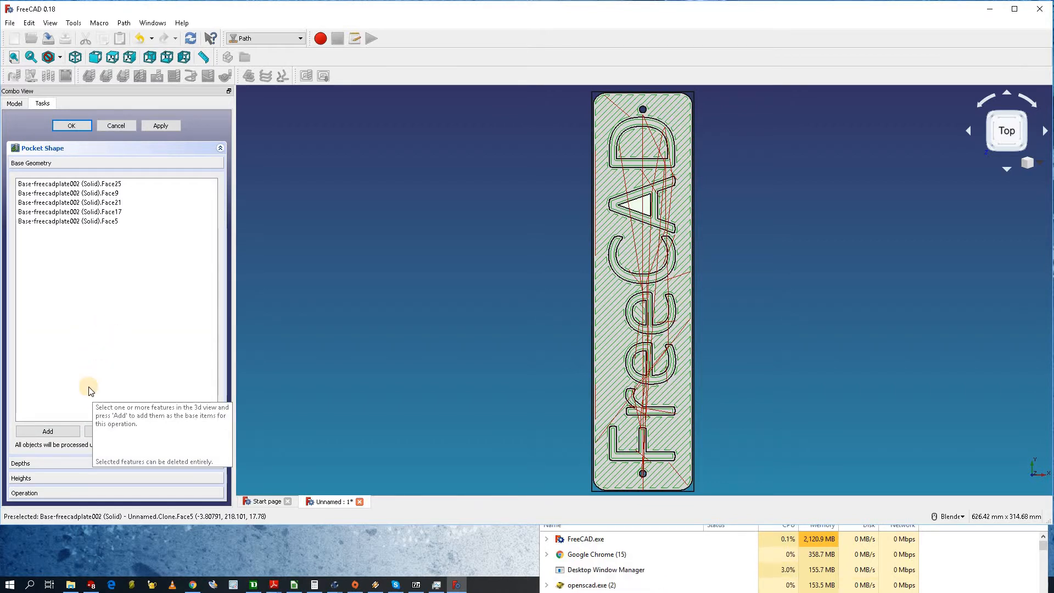
left_click(160, 125)
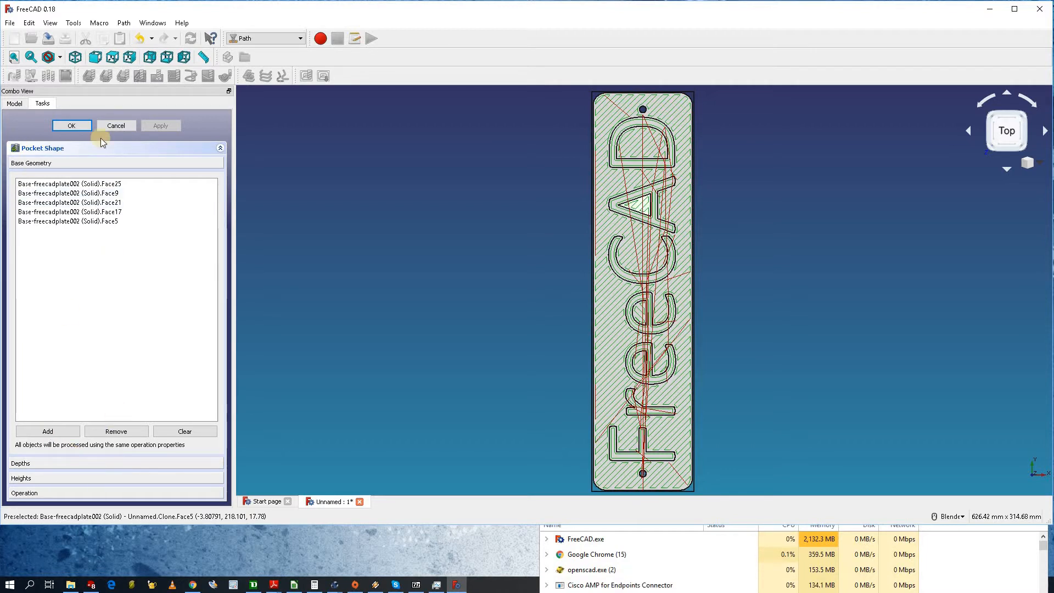
left_click(71, 126)
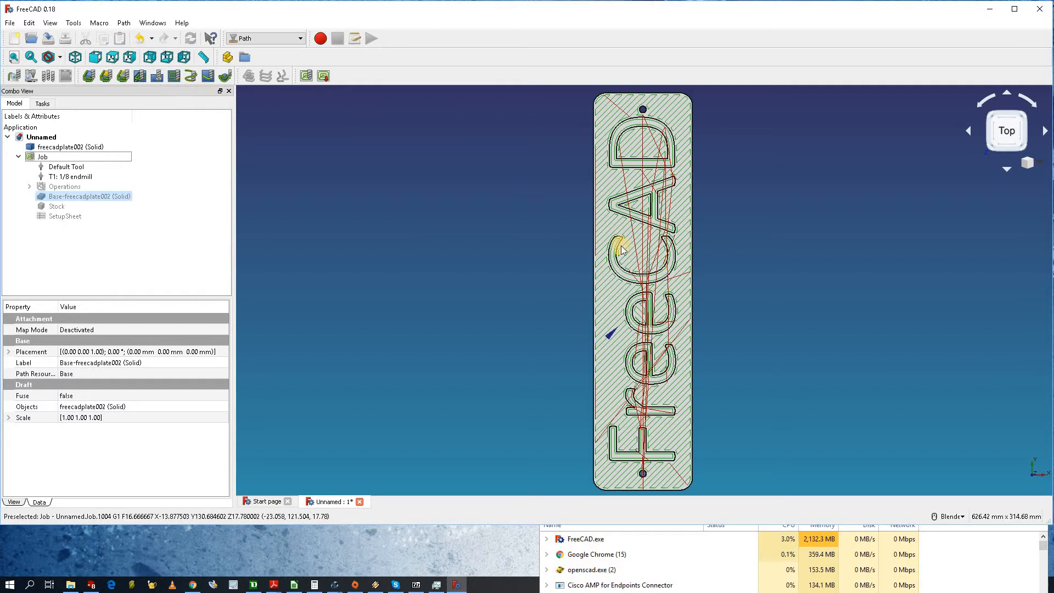
Step: Create a Profile Faces operation with the plate's bottom face as base geometry
left_click(169, 57)
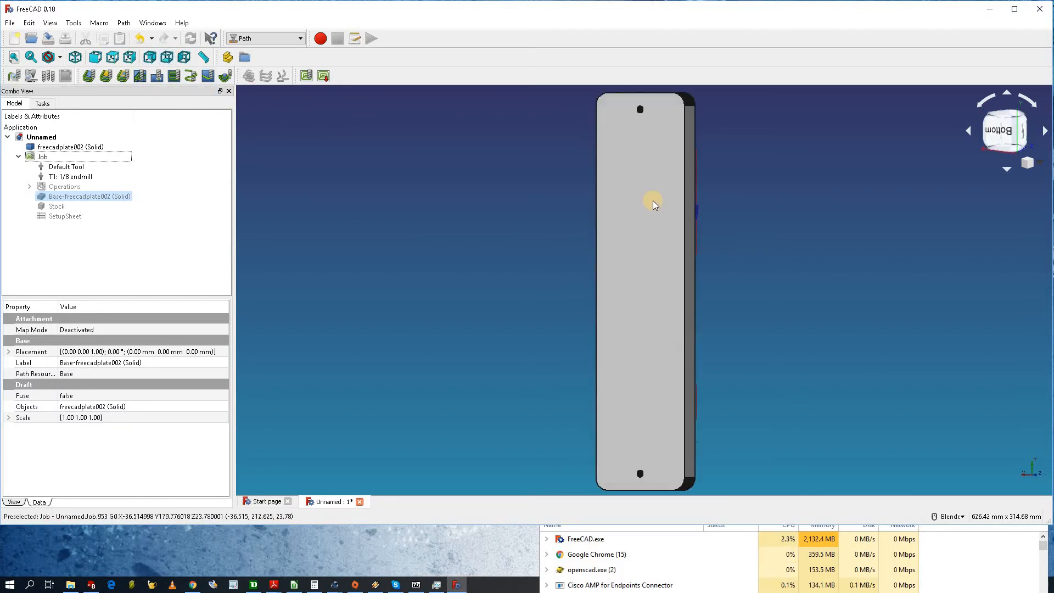
left_click(631, 238)
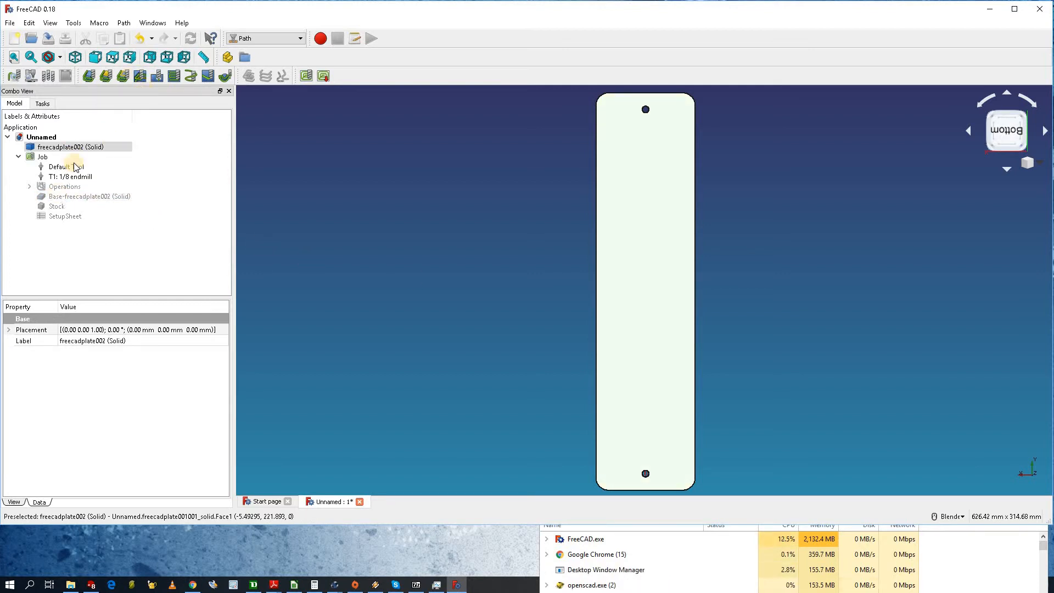
left_click(106, 76)
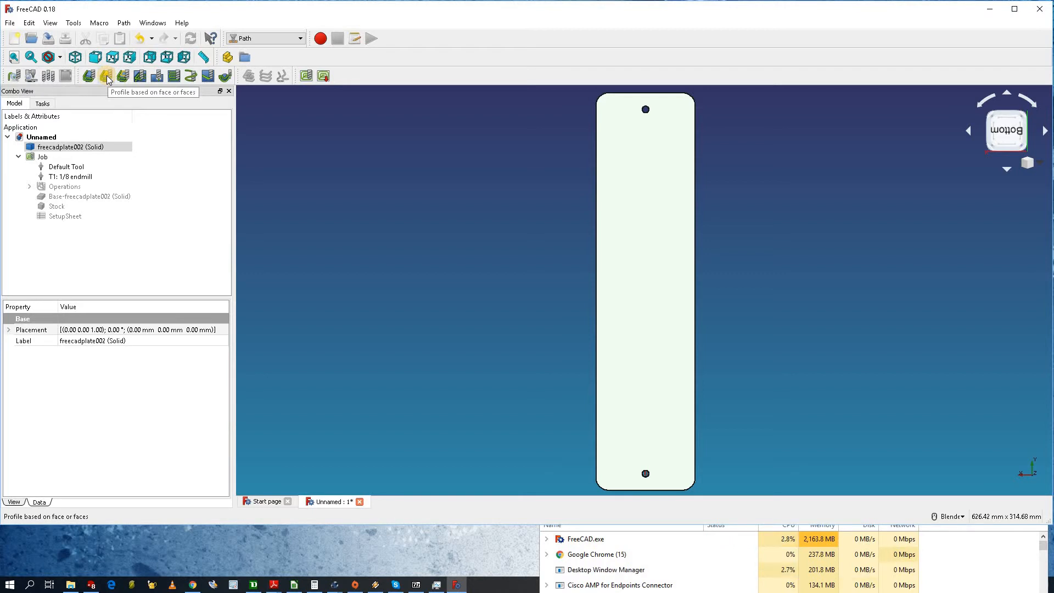
left_click(106, 77)
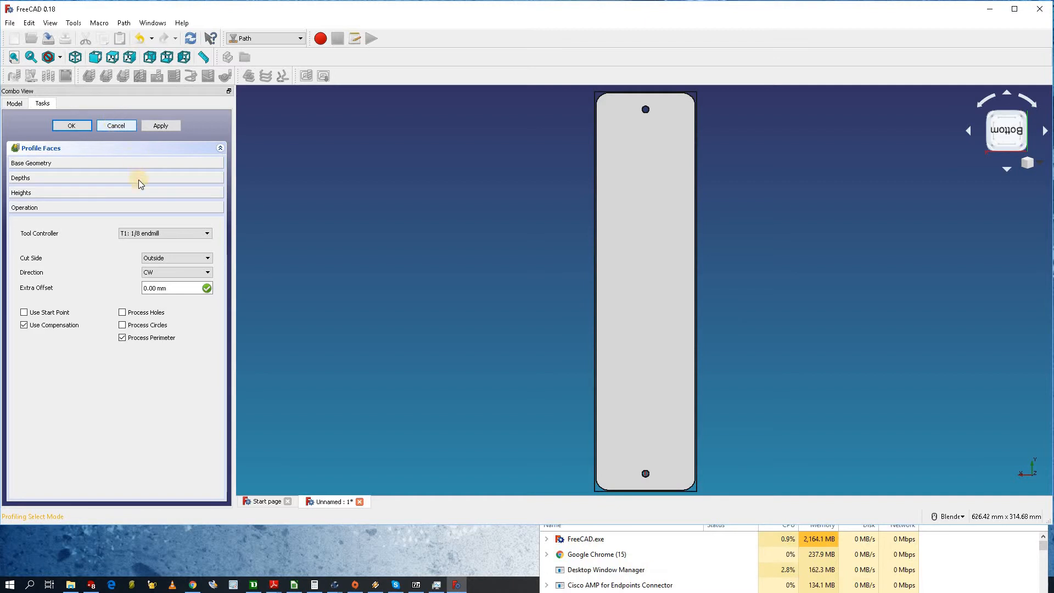
left_click(104, 163)
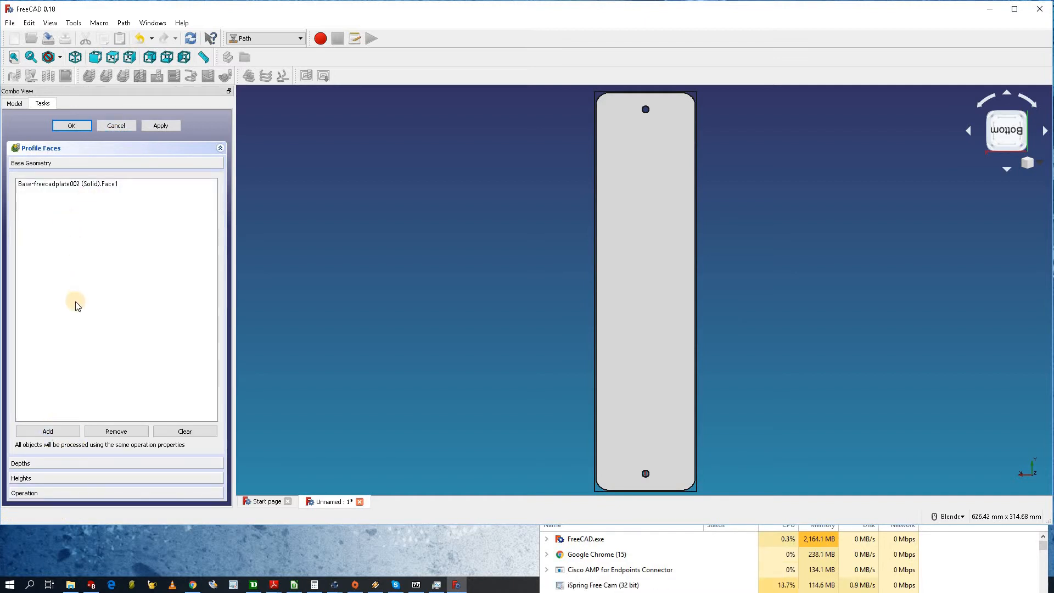
Step: Enable Process Holes for the bottom-face profile, generate its toolpath and accept the operation
left_click(35, 492)
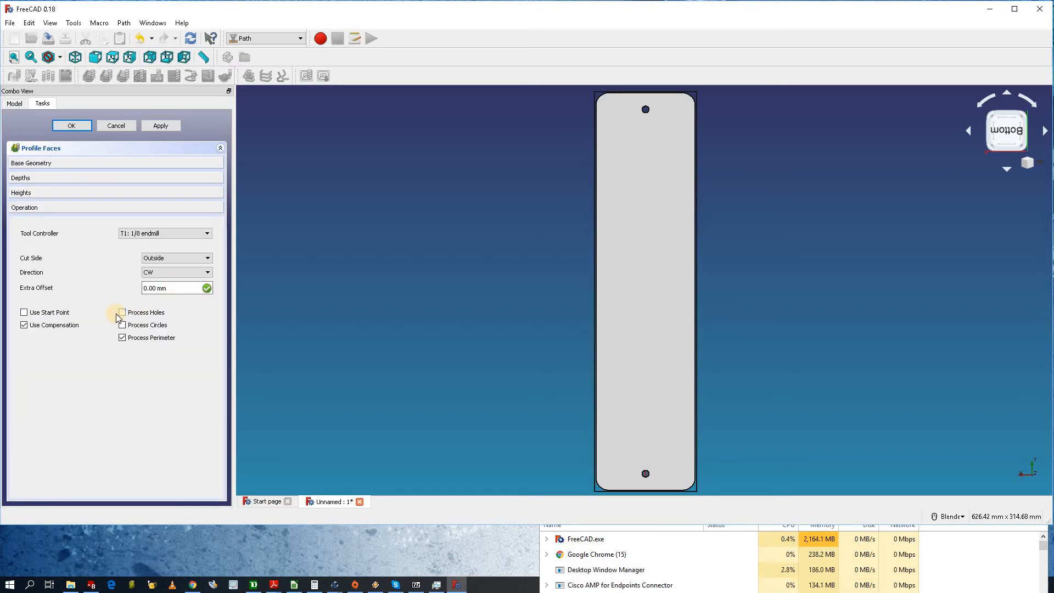
left_click(121, 311)
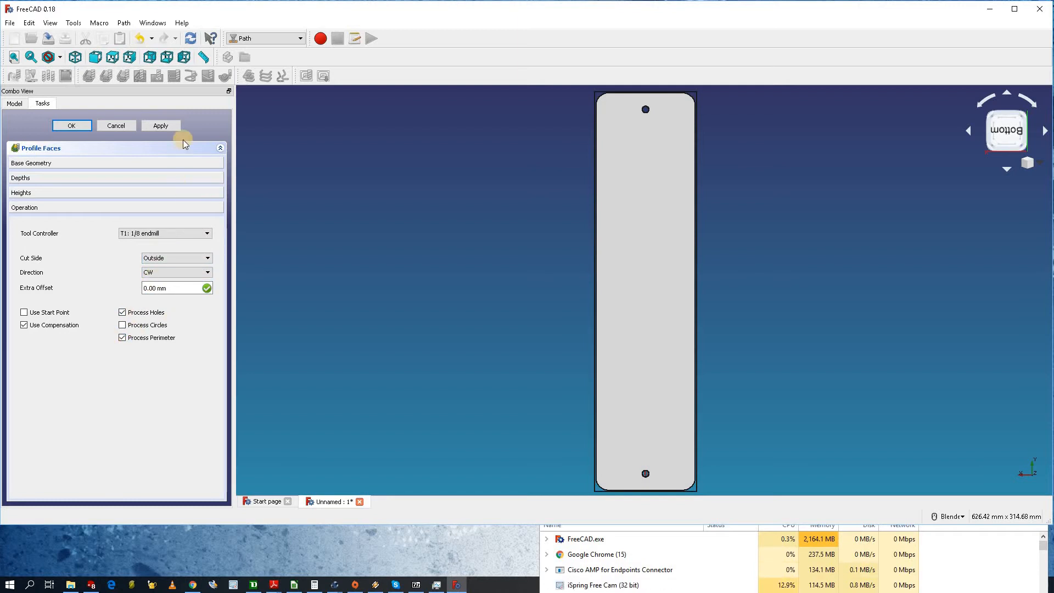
left_click(160, 125)
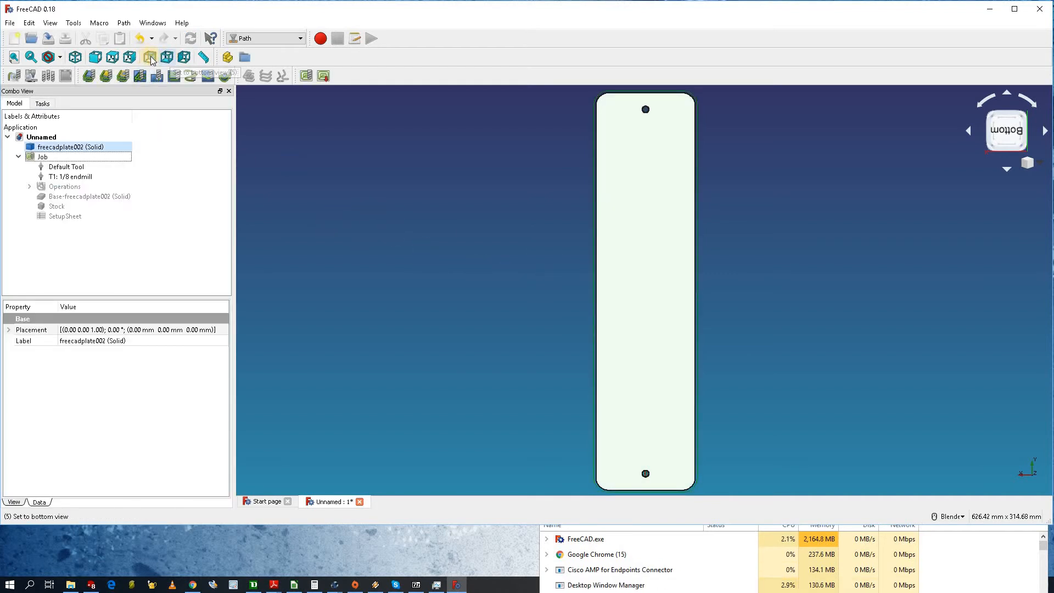
left_click(113, 57)
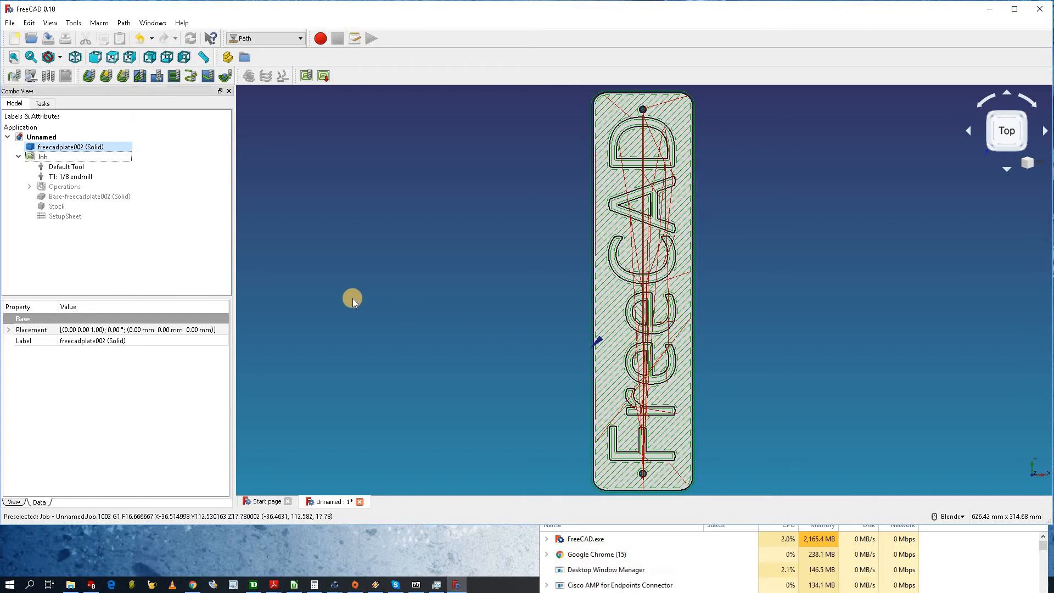
Step: Save the document as freecadplate in FreeCAD Document format in the openscadfiles folder
left_click(48, 39)
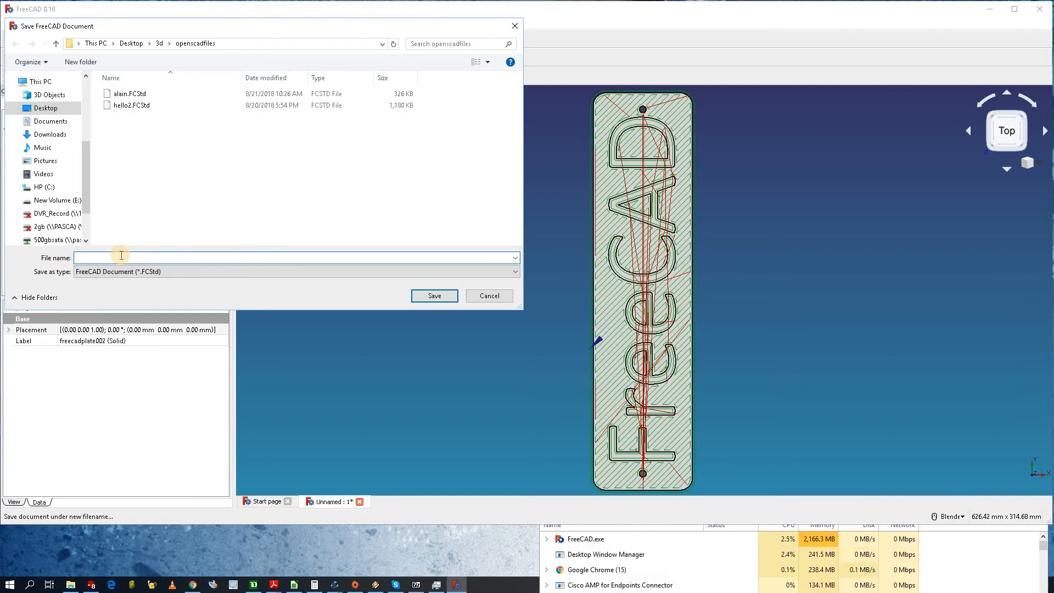
type("freecad")
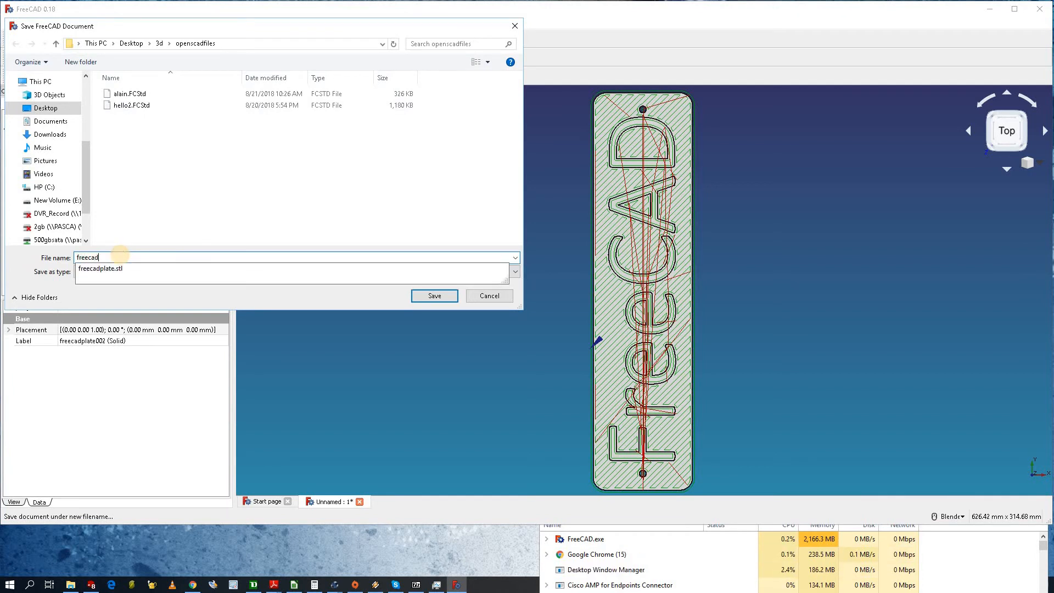
key("Down")
key("BackSpace")
key("BackSpace")
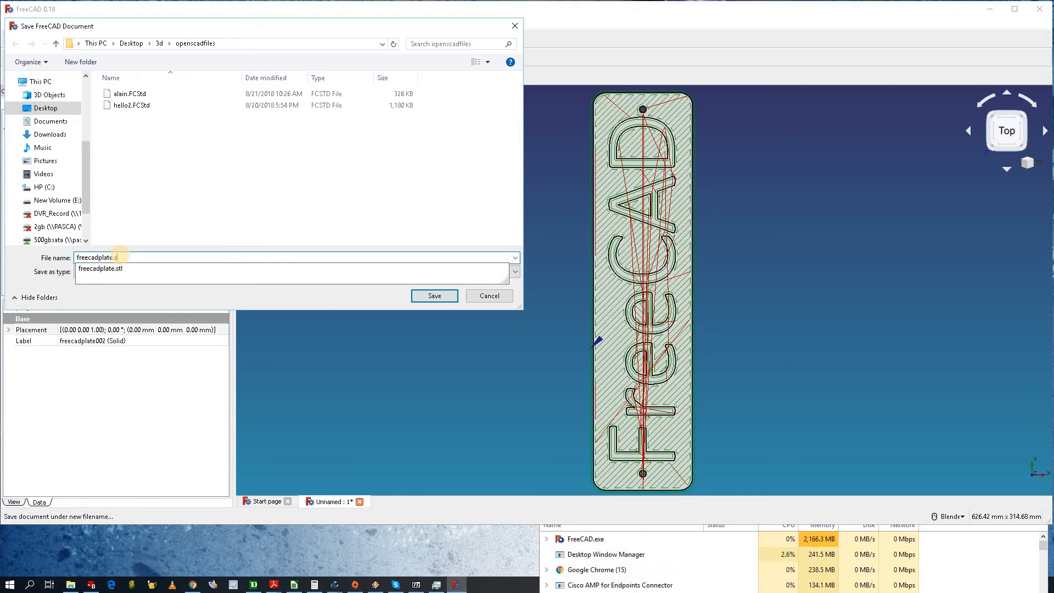
key("Down")
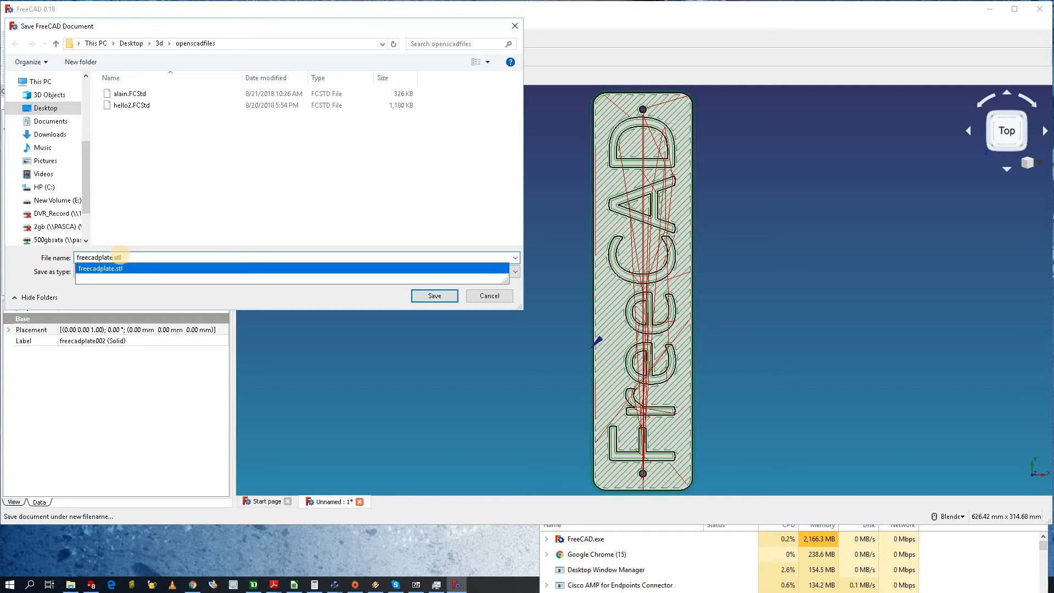
key("BackSpace")
key("BackSpace")
key("BackSpace")
left_click(437, 295)
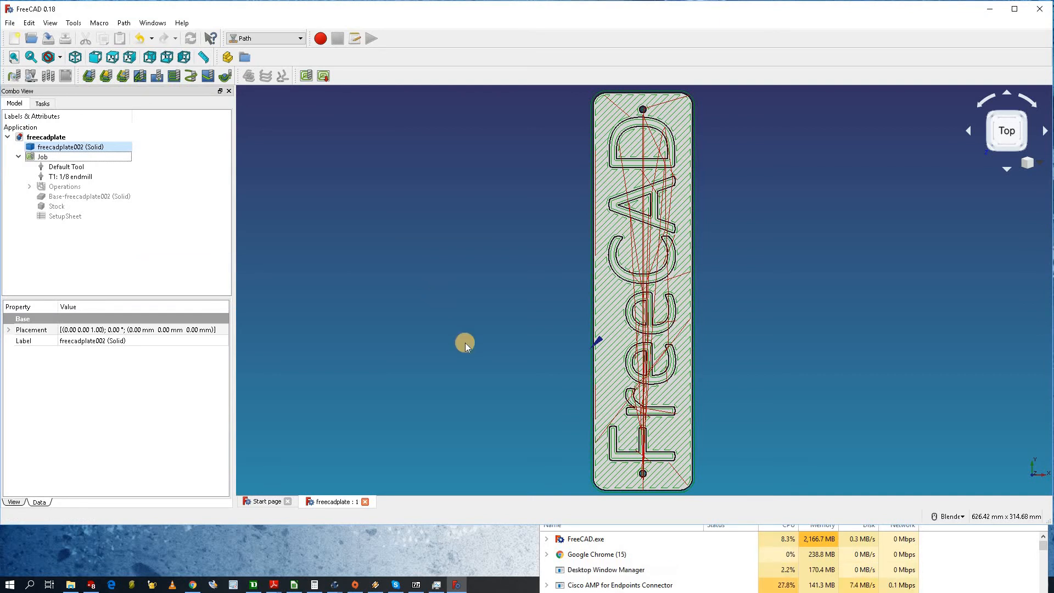
Step: Close the Combo View and the freecadplate document, and exit FreeCAD
left_click(228, 92)
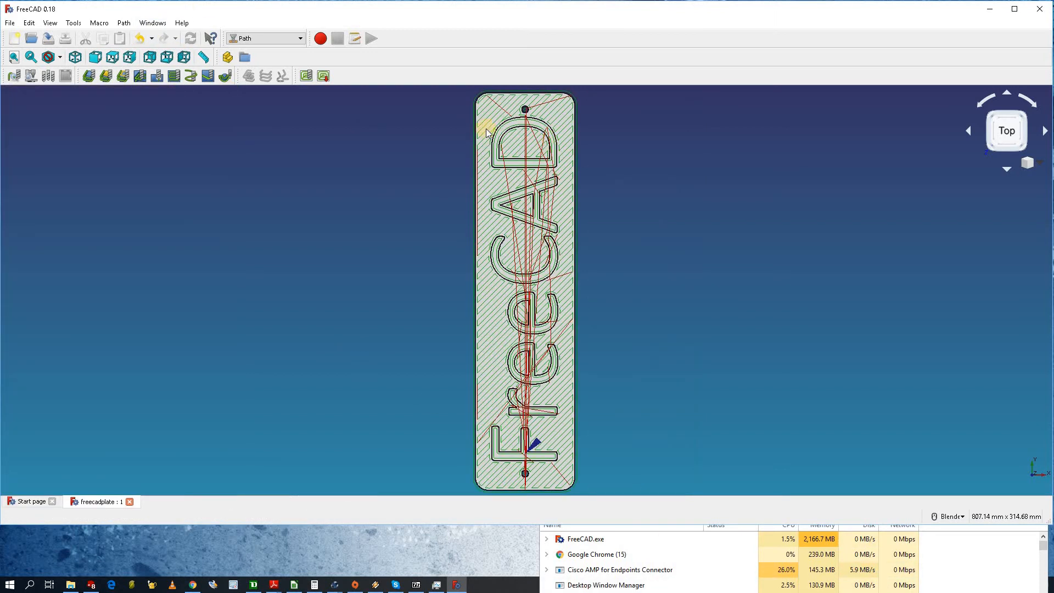
left_click(129, 501)
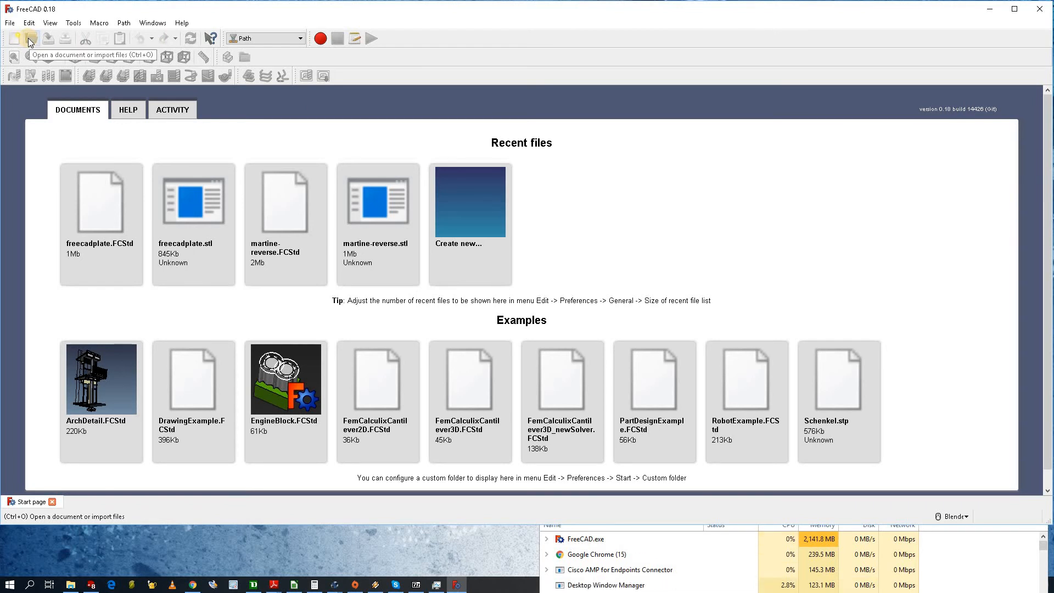
left_click(1046, 9)
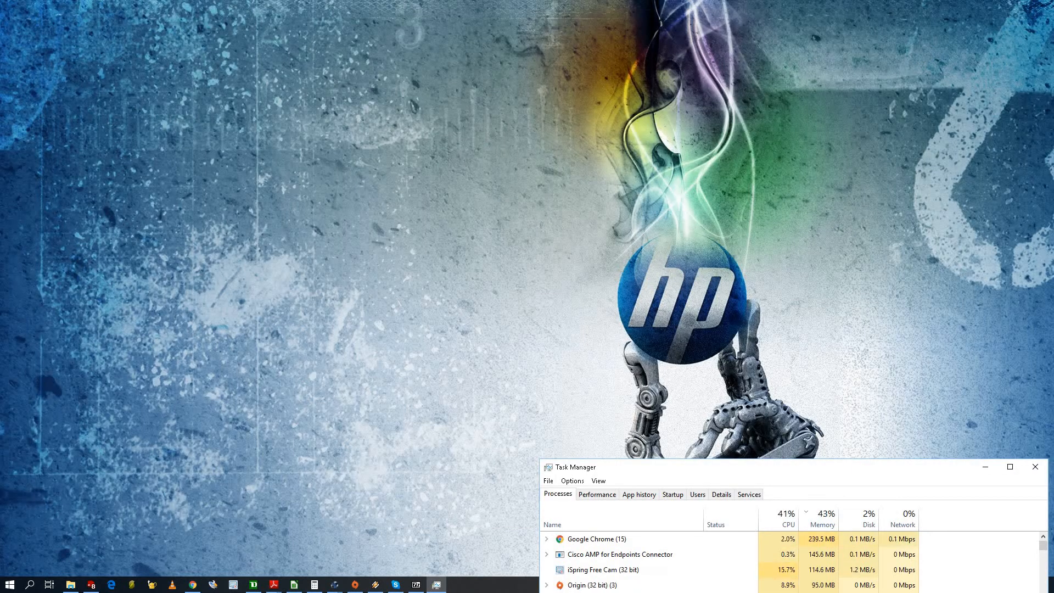
Step: Restart FreeCAD and open the recent file freecadplate.FCStd, with the window shortened to uncover the Task Manager process list
key("super+e")
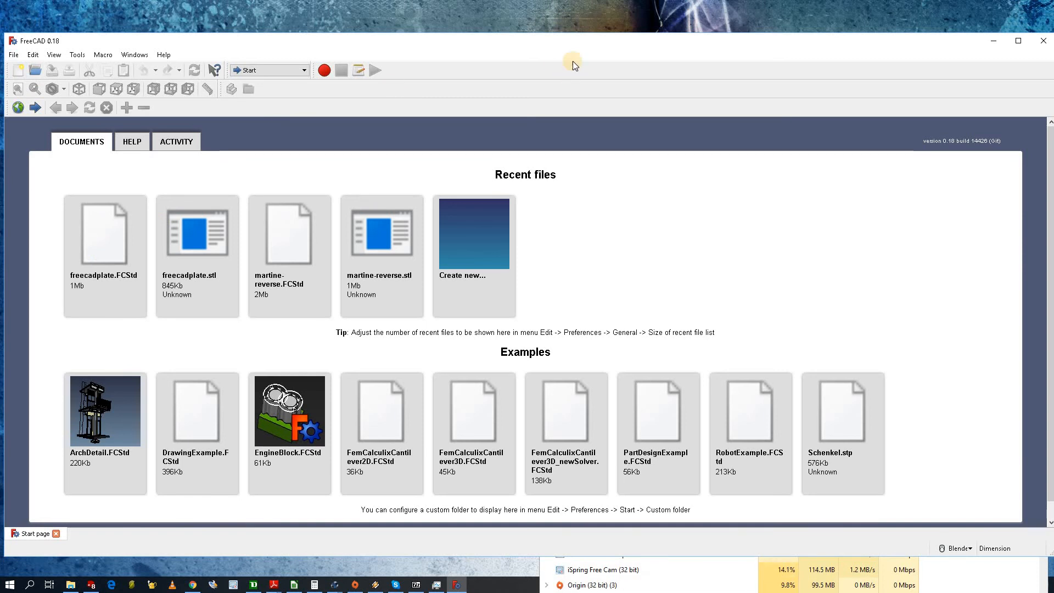
left_click_drag(574, 41, 568, 2)
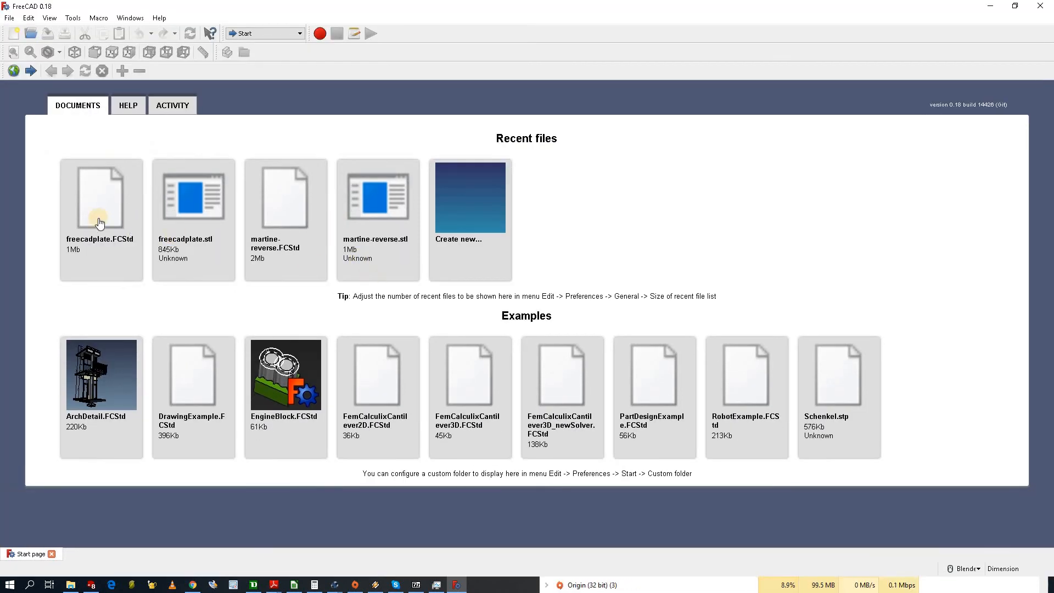
left_click(93, 209)
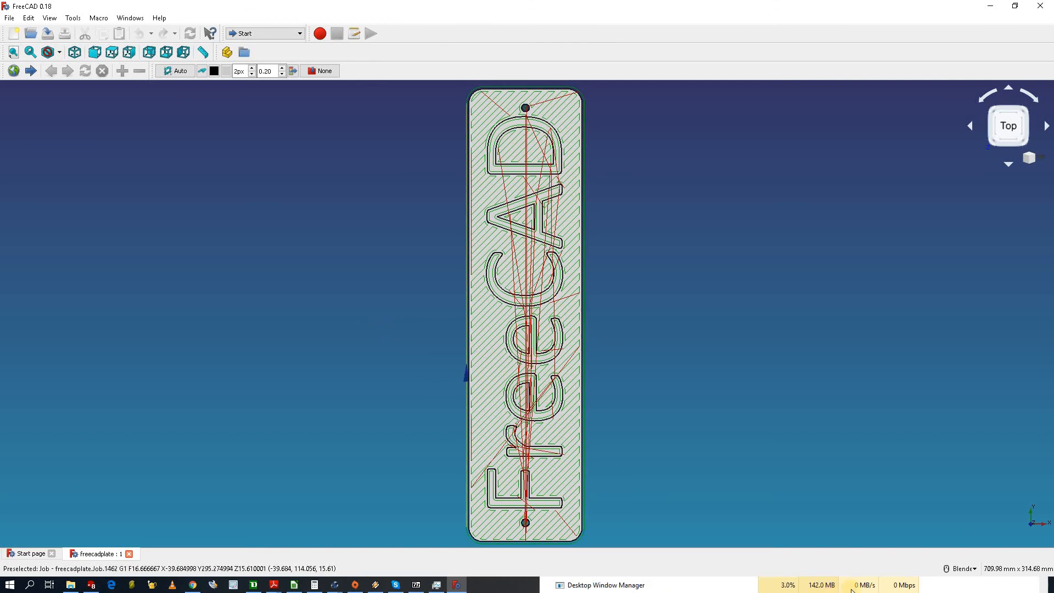
left_click(1015, 6)
left_click_drag(687, 557, 696, 501)
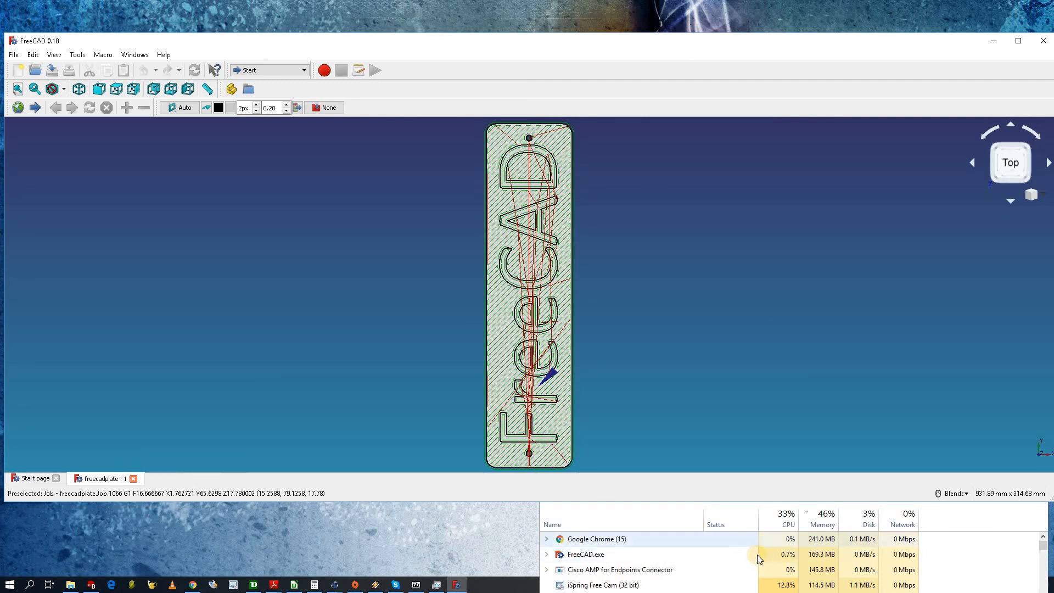